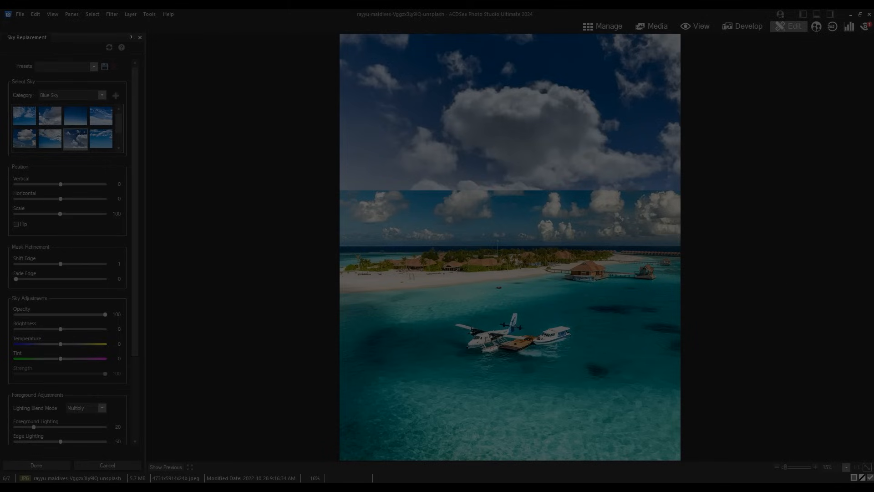
Try a deep-blue and two cloudy skies, then switch to the Custom sky collection.
left_click(74, 115)
left_click(106, 116)
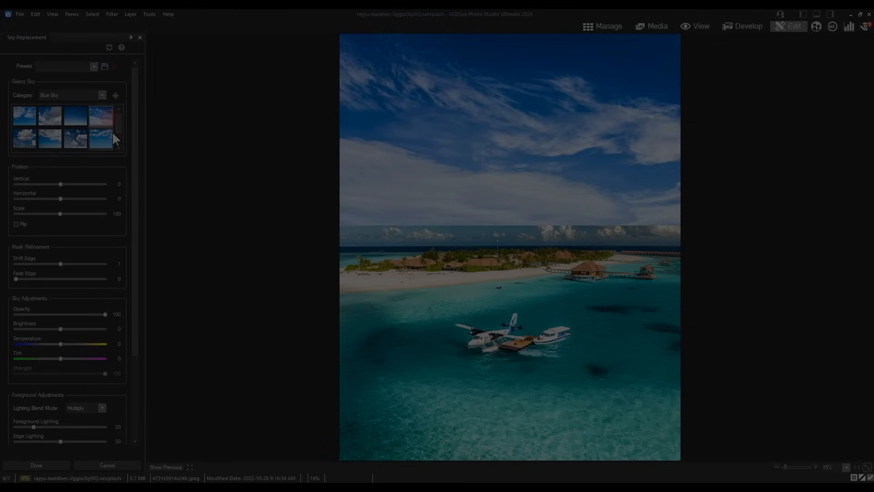
left_click(111, 136)
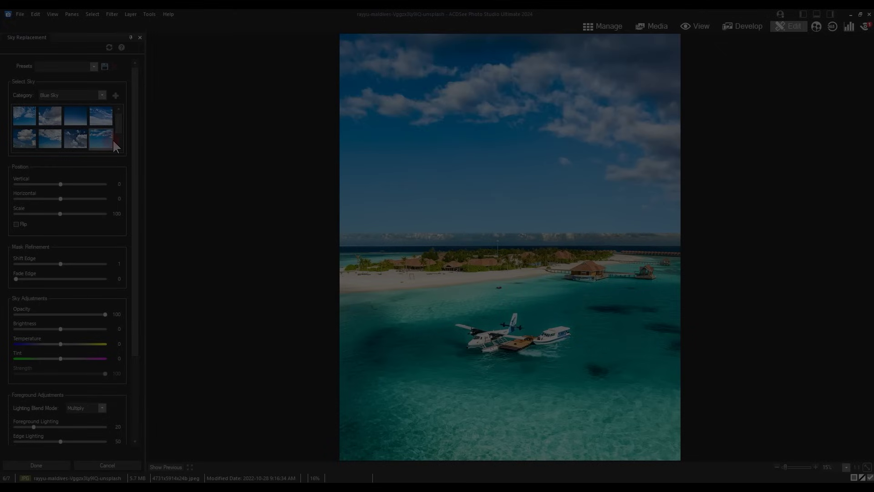
left_click(103, 94)
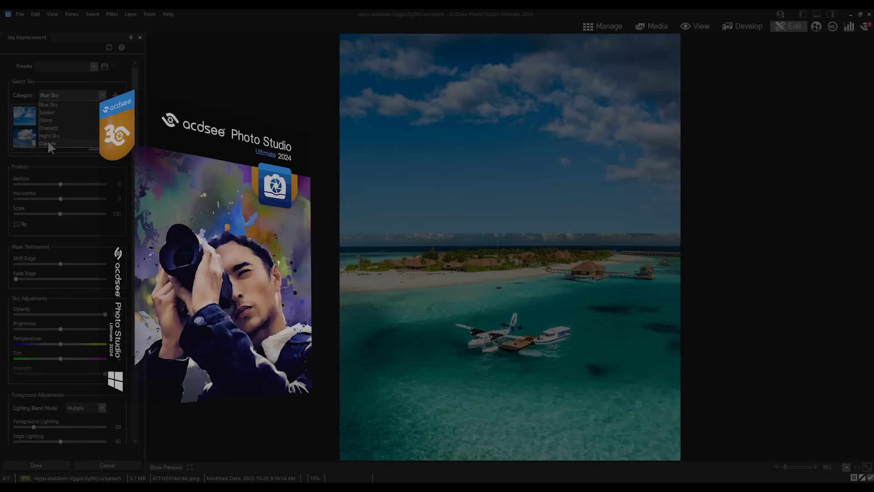
left_click(48, 143)
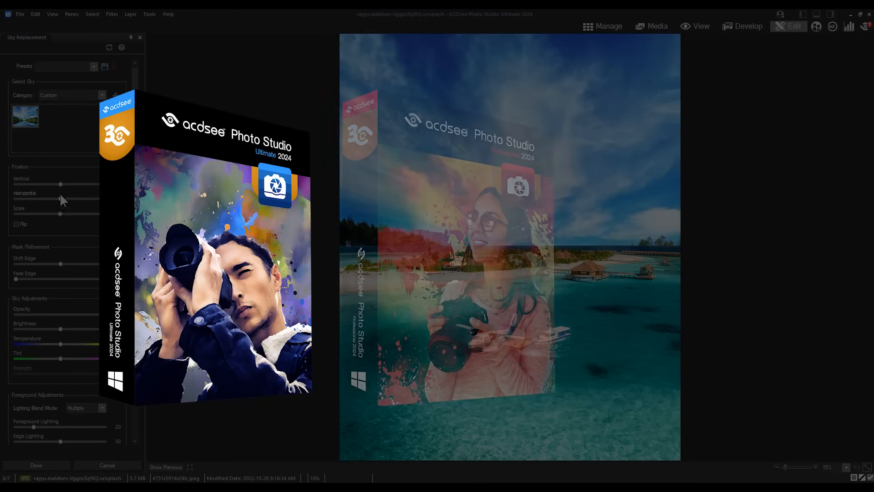
Lower, enlarge and shift the custom replacement sky sideways, and adjust its brightness.
left_click_drag(61, 183, 58, 181)
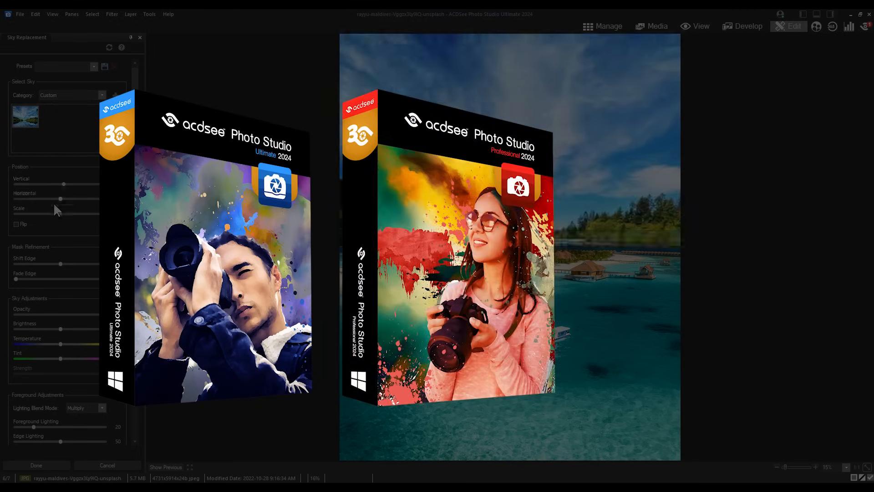
left_click_drag(61, 213, 78, 214)
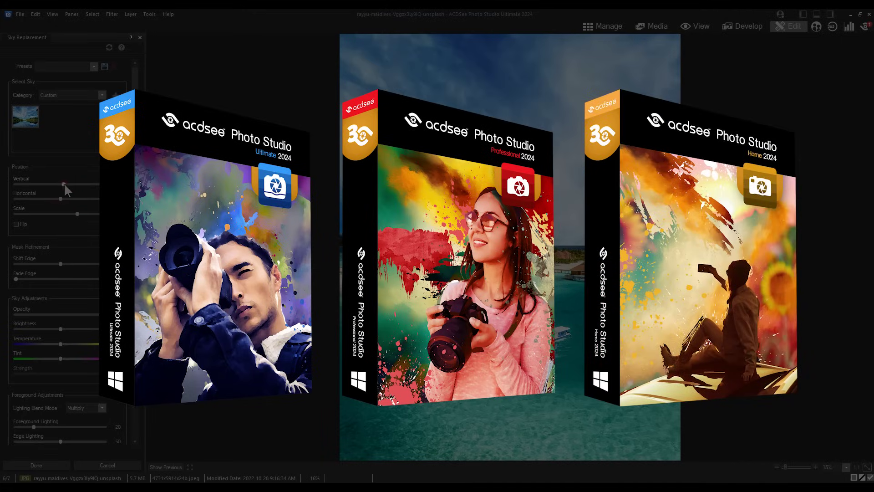
left_click_drag(64, 183, 66, 198)
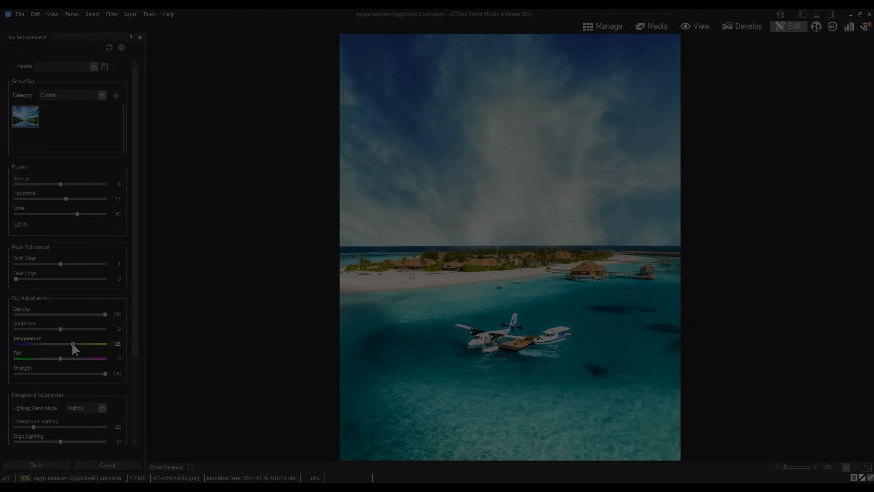
mouse_move(60, 328)
left_mouse_down()
mouse_move(70, 329)
mouse_move(57, 329)
left_mouse_up()
left_click_drag(134, 313, 128, 389)
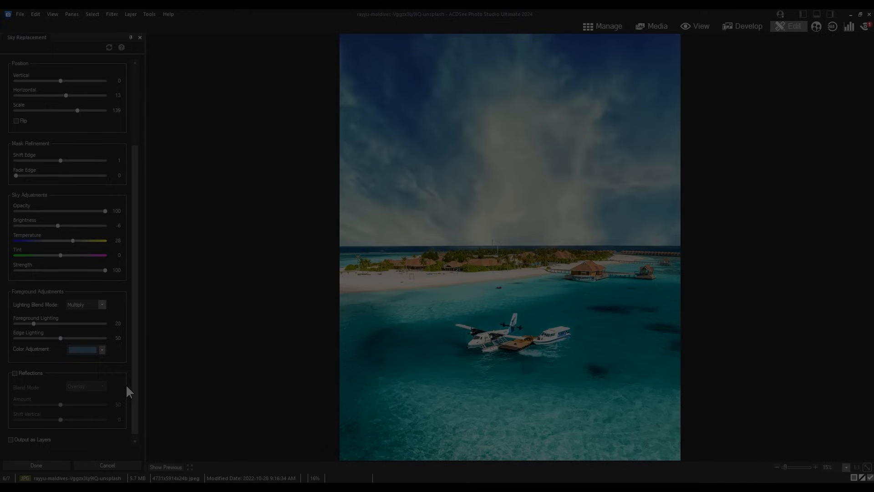
Tint the foreground orange and adjust the foreground and edge lighting strength.
left_click(102, 349)
left_click(434, 239)
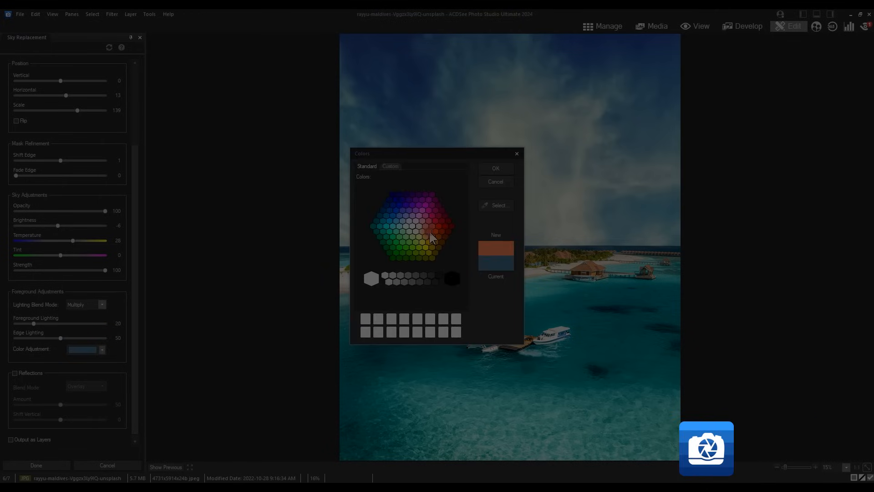
left_click(493, 179)
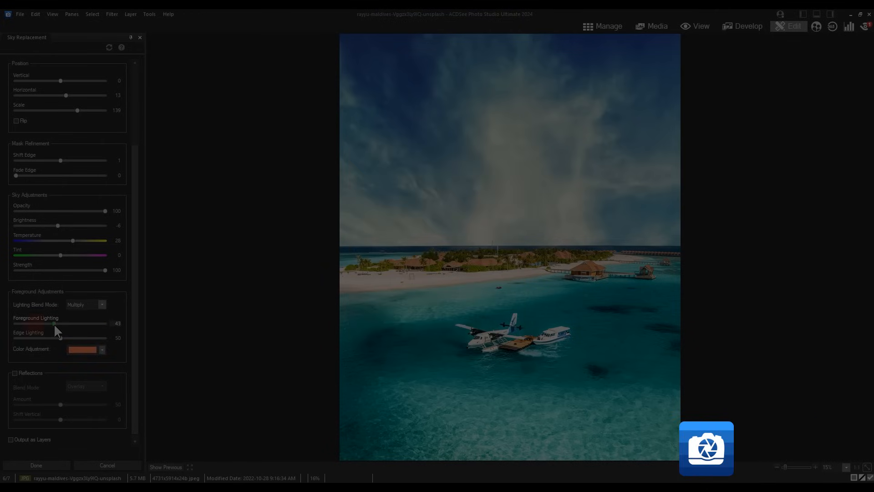
mouse_move(54, 323)
left_mouse_down()
mouse_move(64, 323)
mouse_move(46, 338)
left_mouse_up()
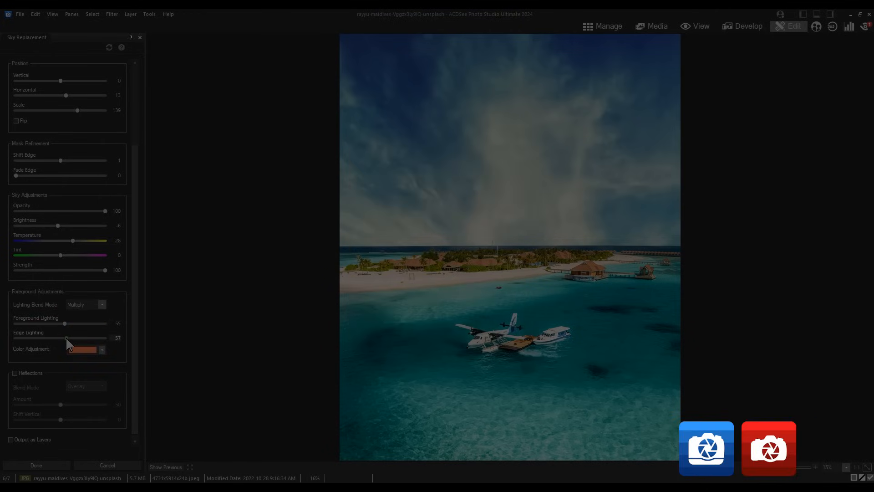
scroll(131, 306, "down", 1)
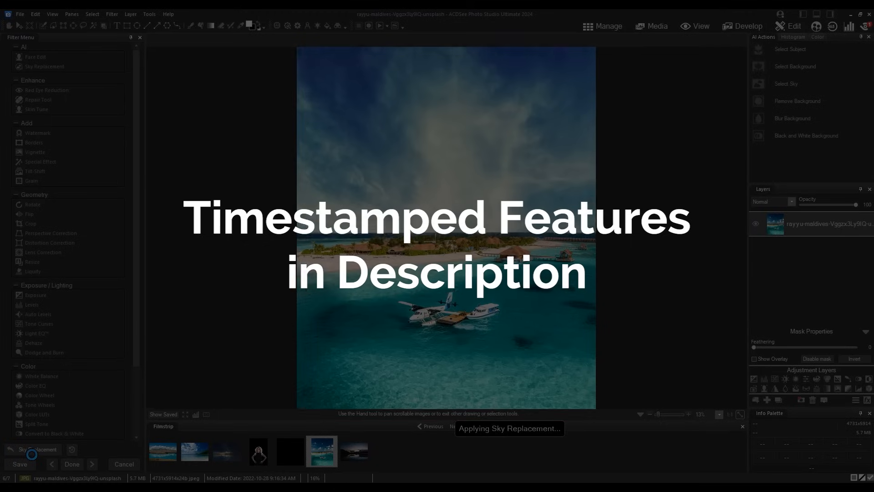
Compare the sky layer, then browse neighbouring food photos to view their AI keywords.
left_click(756, 224)
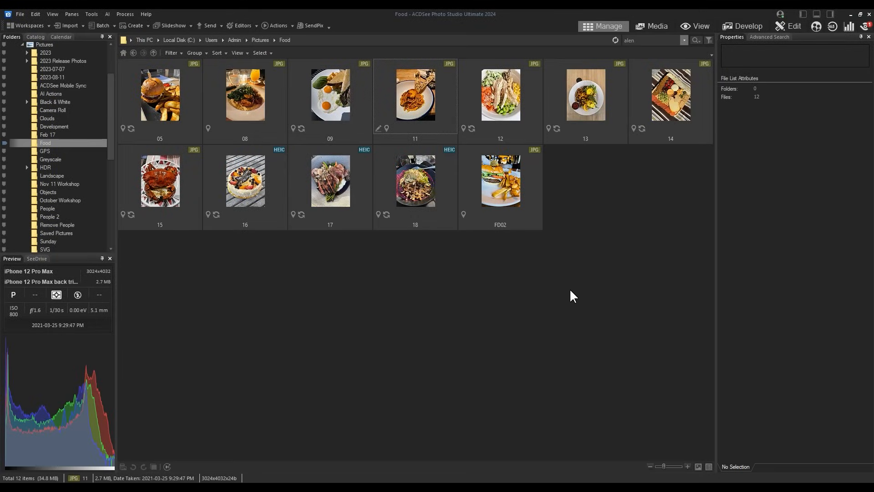
left_click(192, 102)
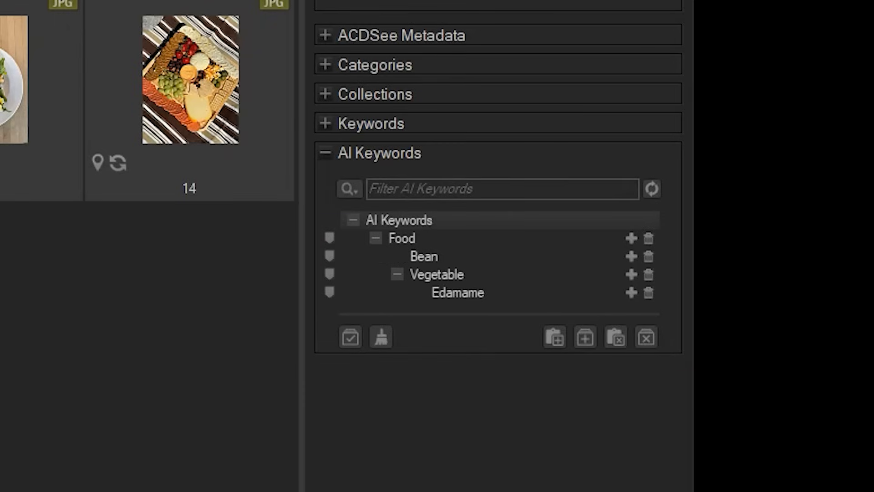
key("Left")
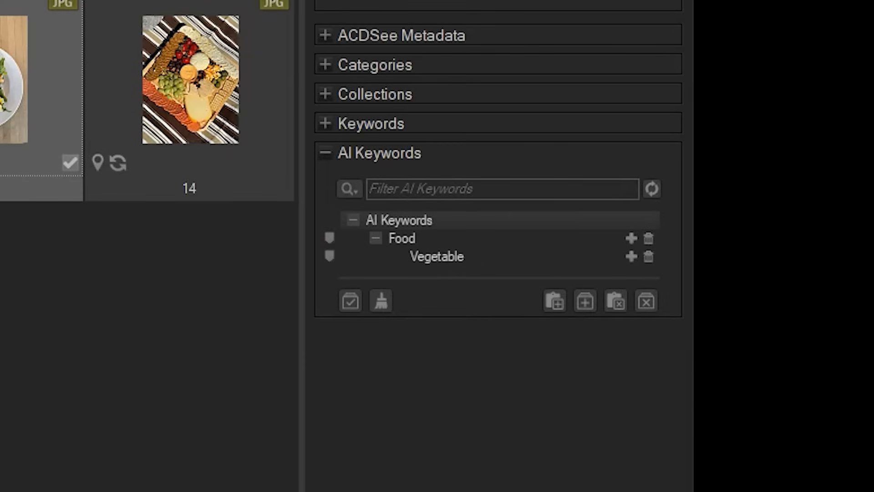
key("Right")
key("Right")
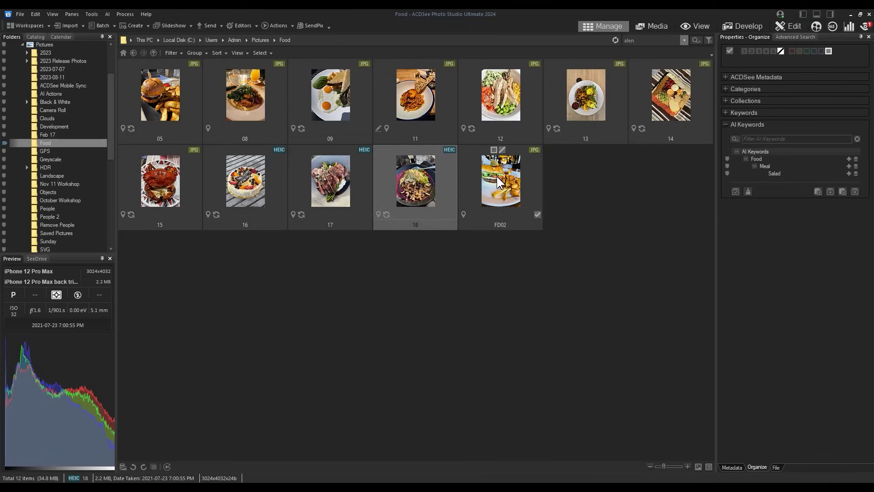
key("Right")
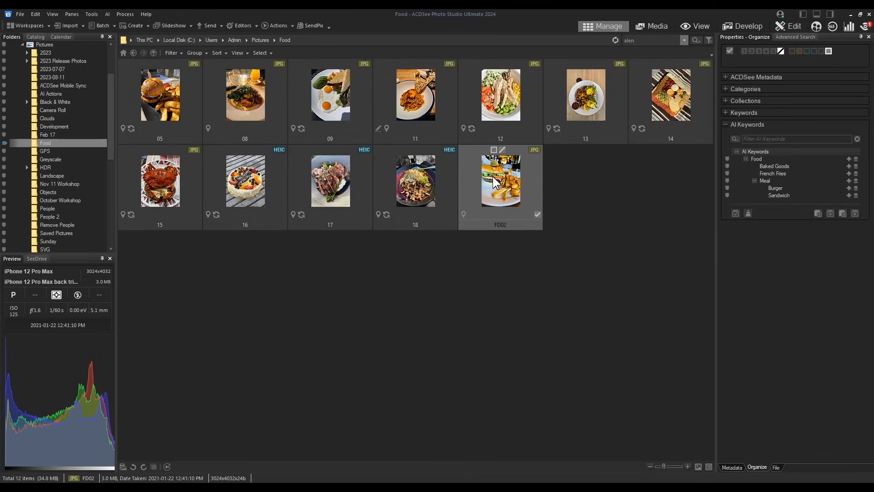
Add the Food, Baked Goods, Meal, Burger and Sandwich AI keywords to the burger photo.
left_click(850, 165)
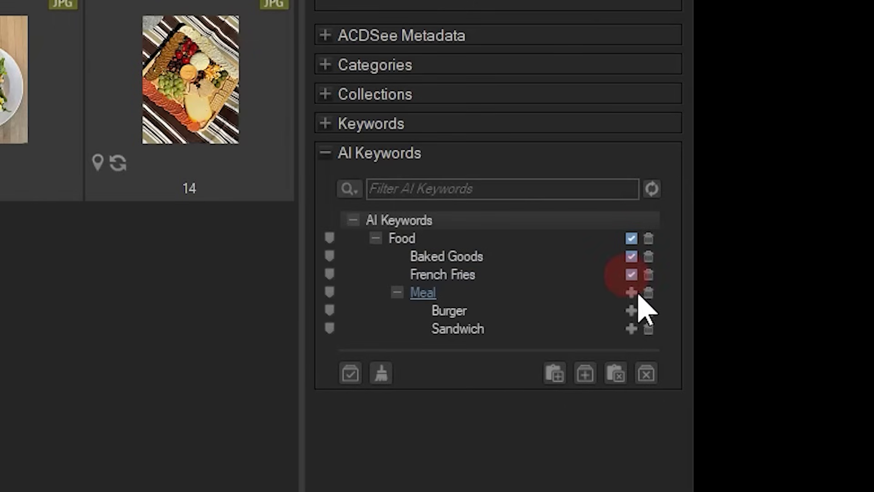
left_click(849, 180)
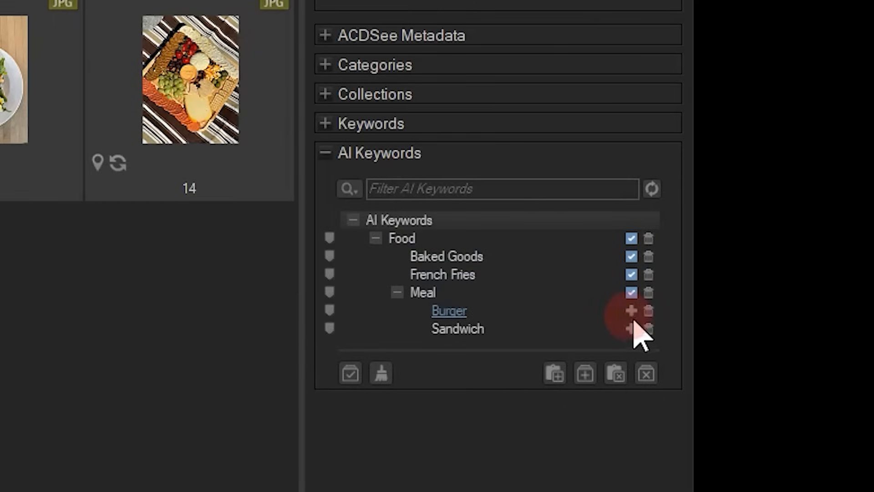
left_click(631, 328)
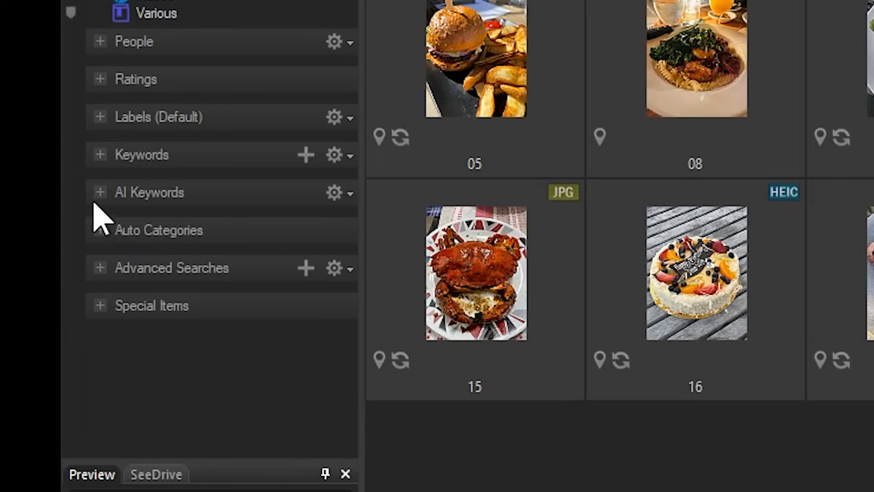
Expand the AI Keywords catalog tree to Food, then reveal and collapse Baked Goods.
left_click(100, 193)
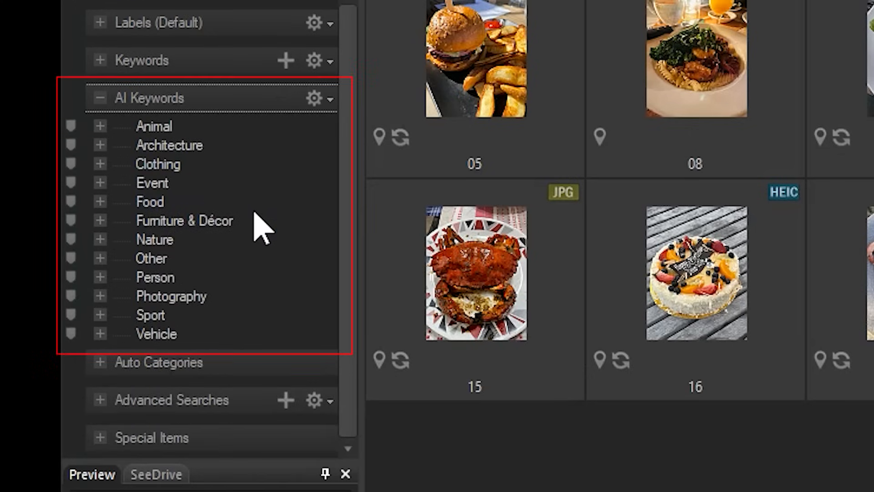
left_click(100, 202)
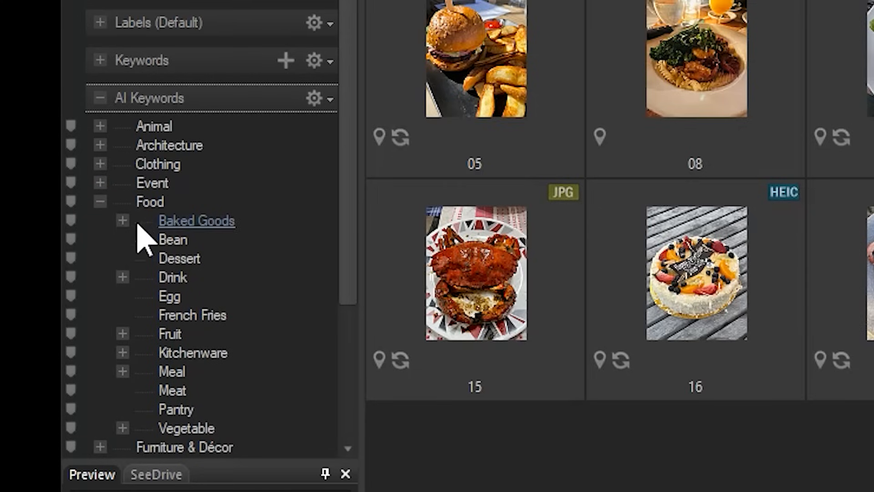
left_click(123, 220)
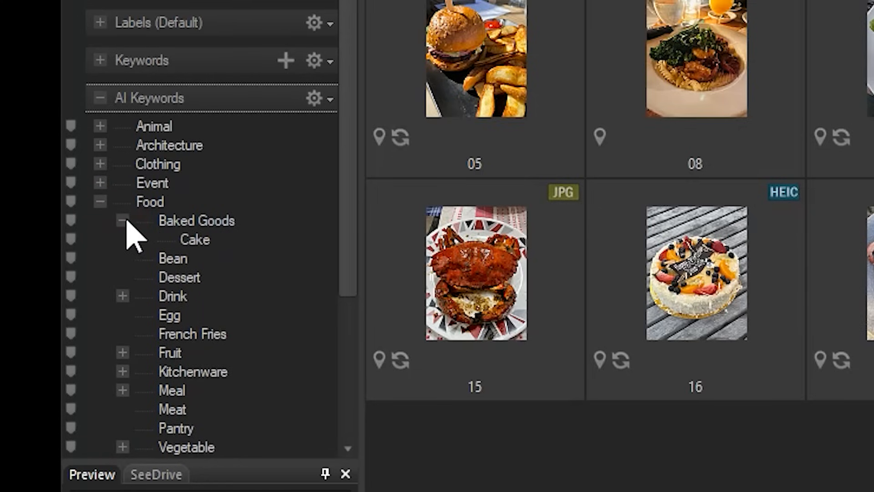
left_click(123, 220)
scroll(146, 287, "down", 1)
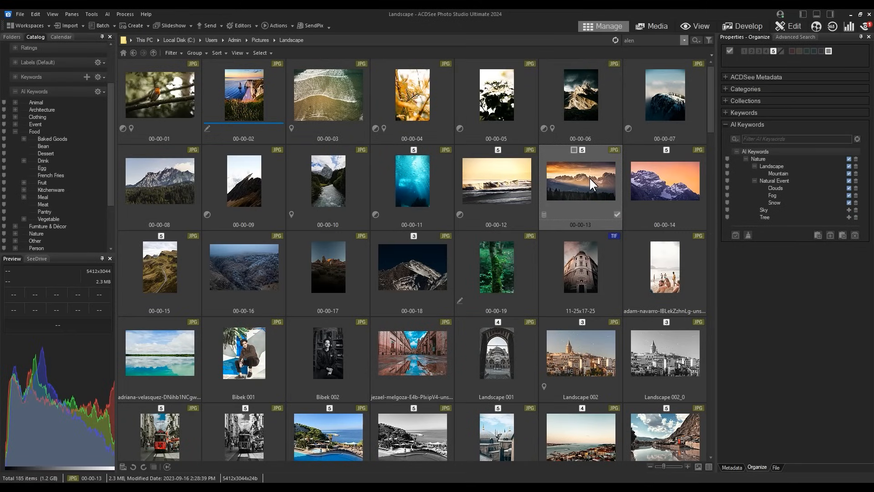
Show the mountain photo's keyword and AI keyword sections, hiding the categories section.
left_click(736, 113)
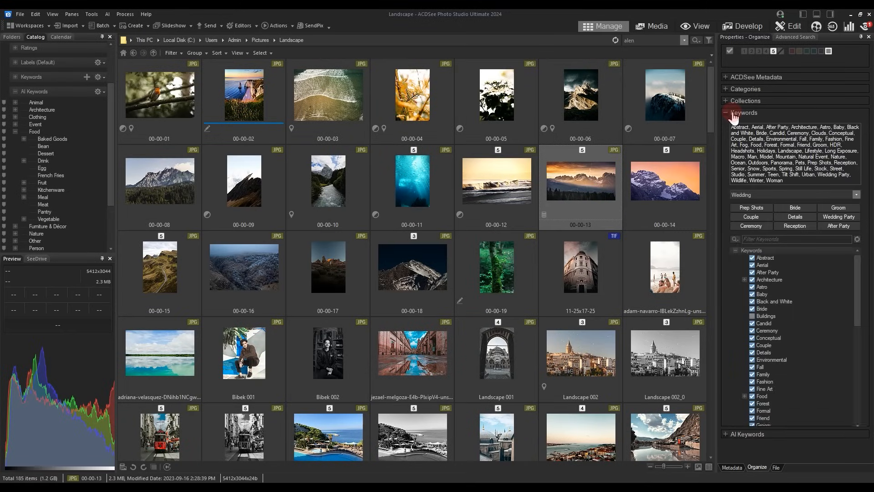
left_click(727, 93)
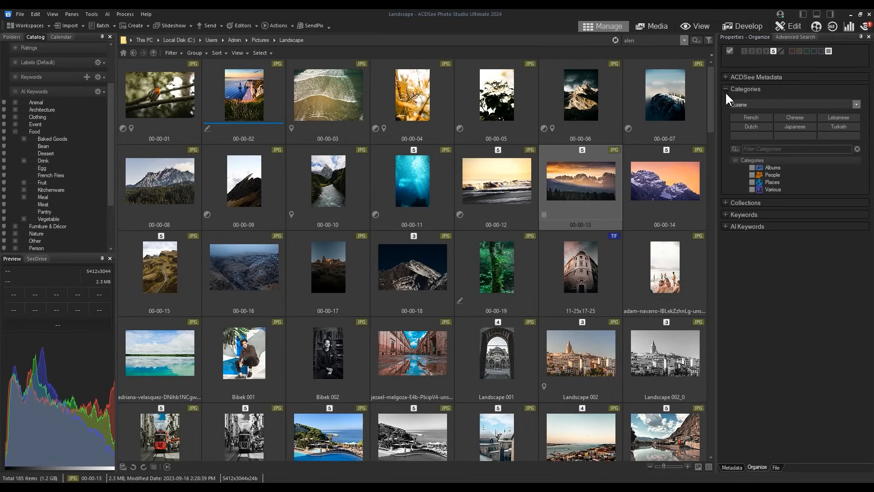
left_click(727, 226)
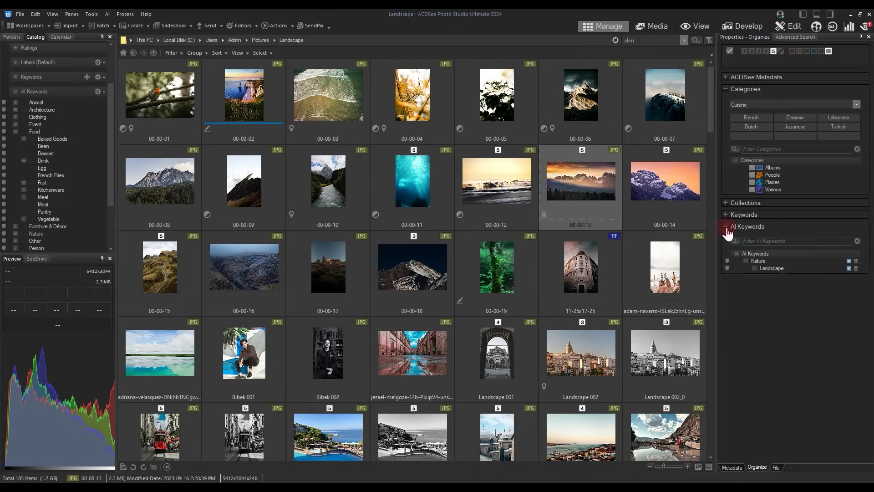
left_click(726, 91)
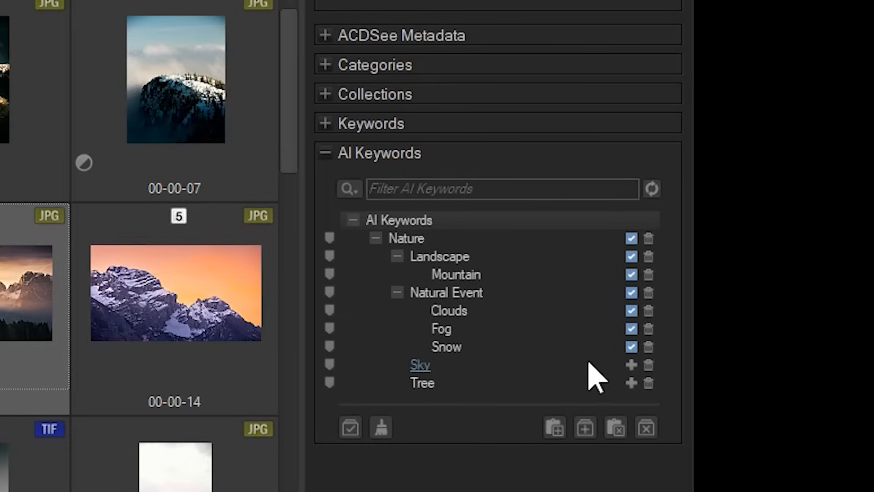
Accept Sky and Tree as AI keywords, then bring up the Tools metadata options.
left_click(631, 365)
left_click(631, 384)
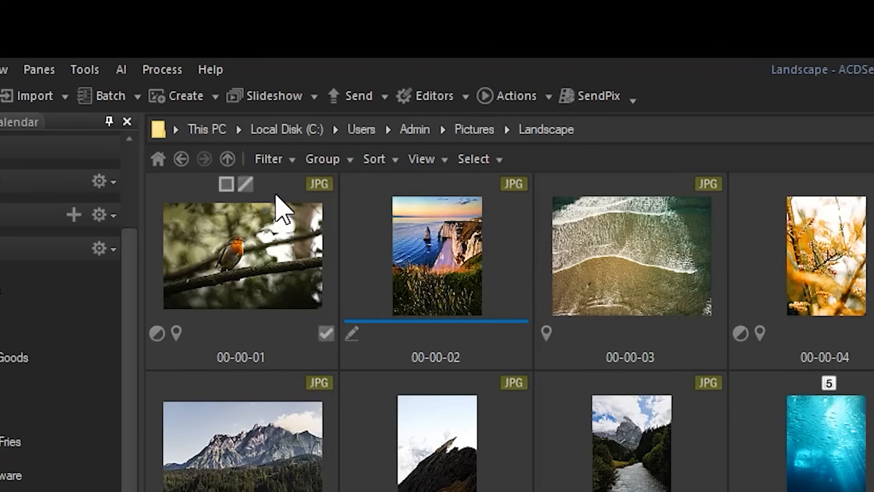
left_click(81, 67)
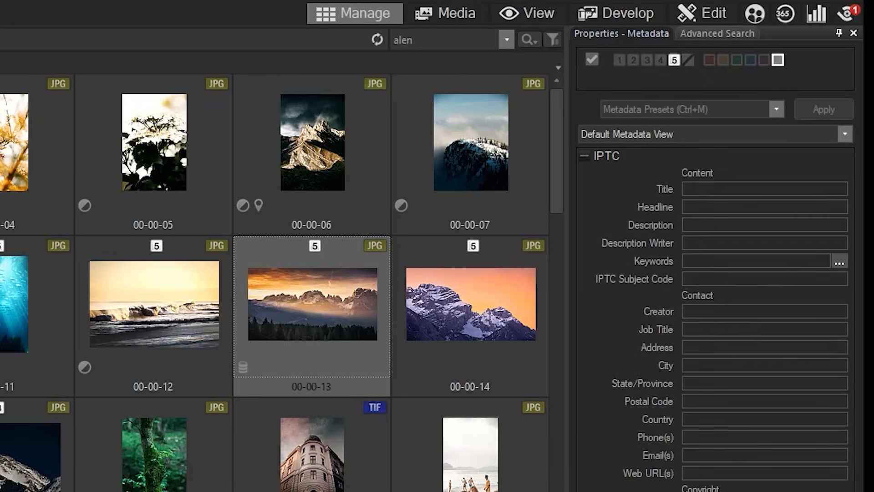
Refresh the metadata so AI keywords fill the IPTC Keywords field, selecting then deselecting its text.
left_click(377, 40)
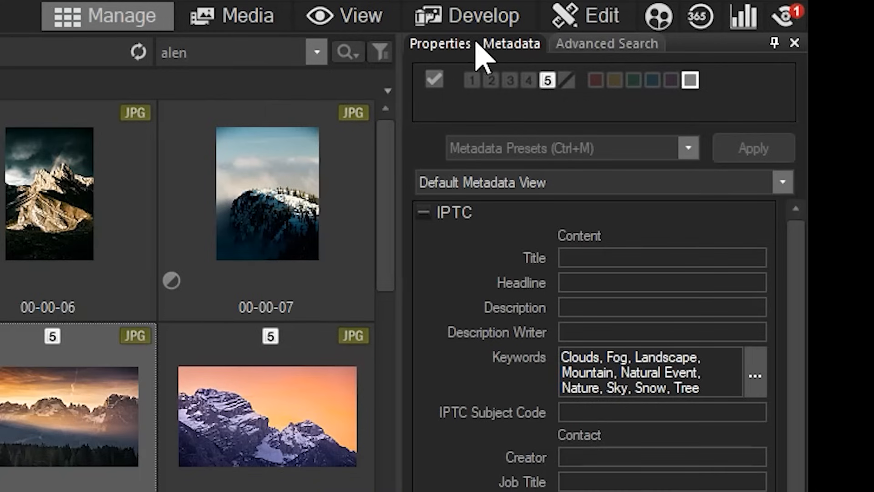
left_click(728, 389)
key("ctrl+a")
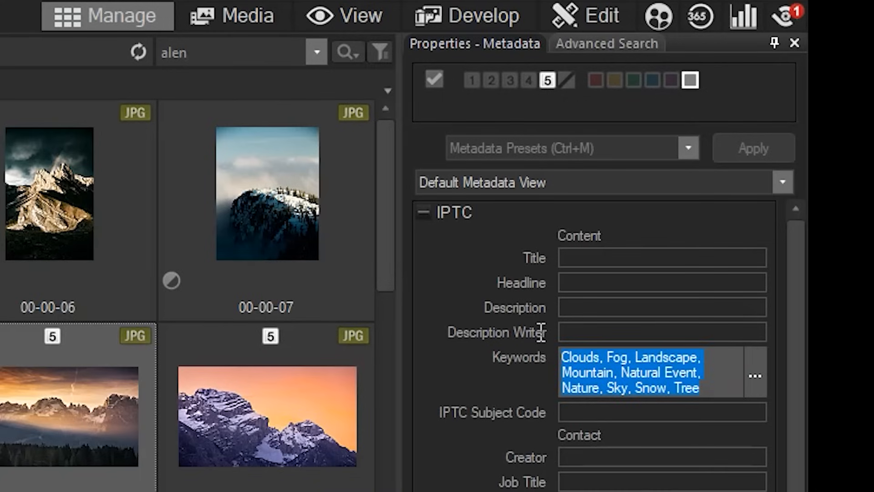
left_click(728, 383)
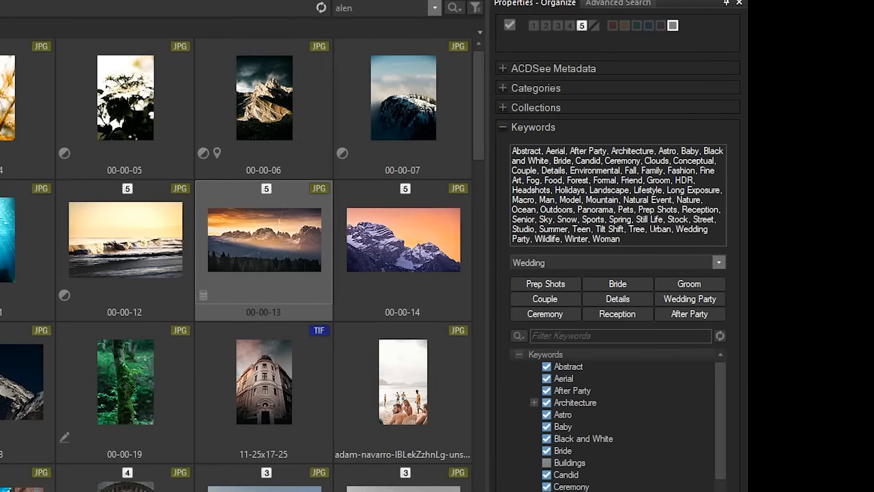
Start filtering the keyword list by name in the Filter Keywords box.
mouse_move(264, 250)
left_click(568, 335)
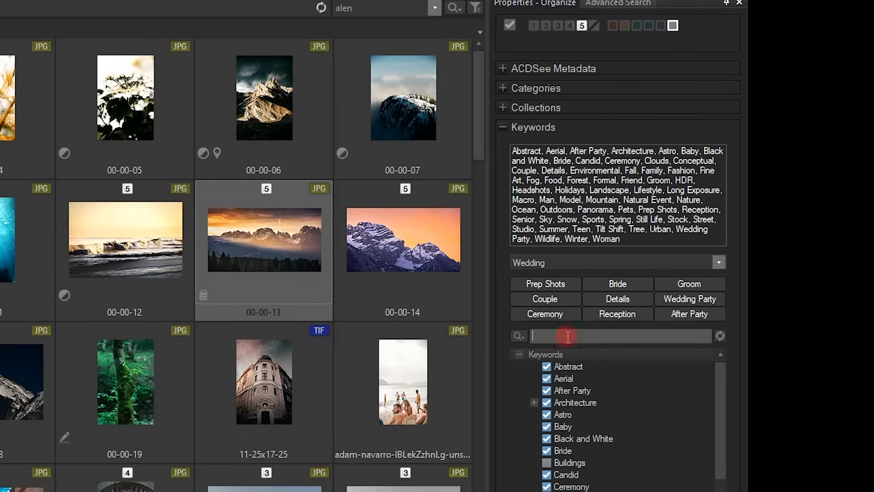
type("sn")
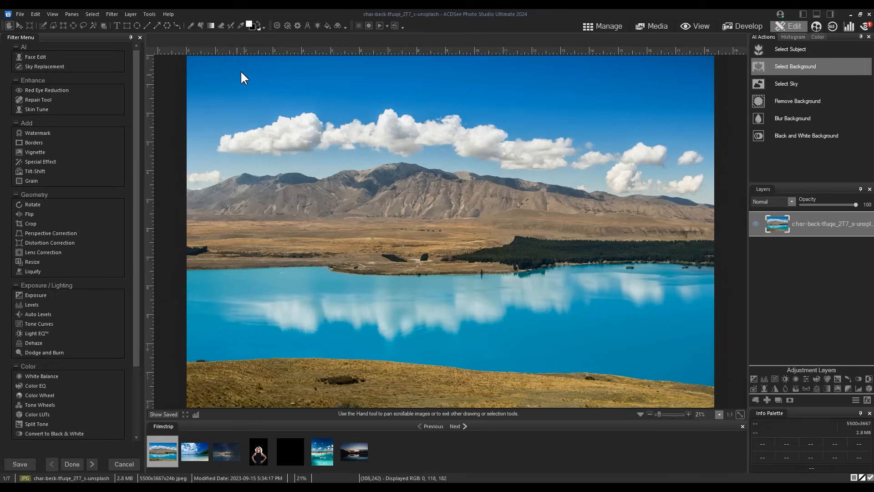
Launch Sky Replacement for the lake photo from the AI editing tools list.
left_click(276, 26)
left_click(276, 26)
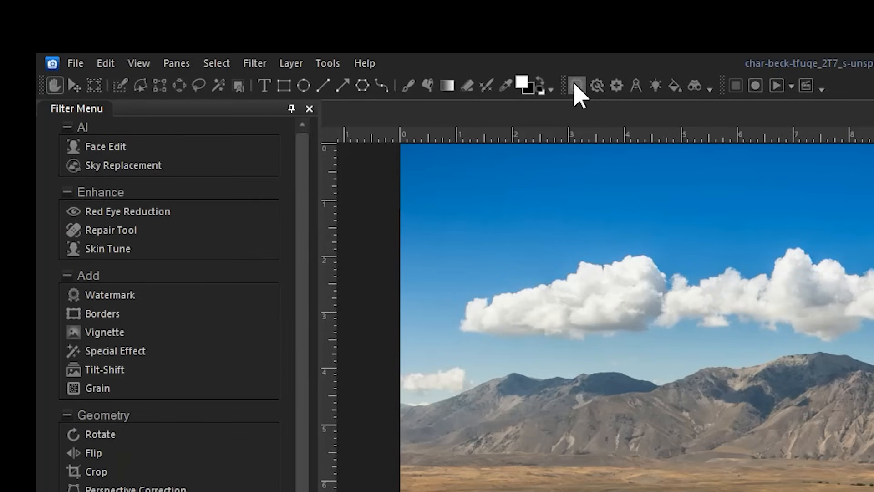
left_click(577, 87)
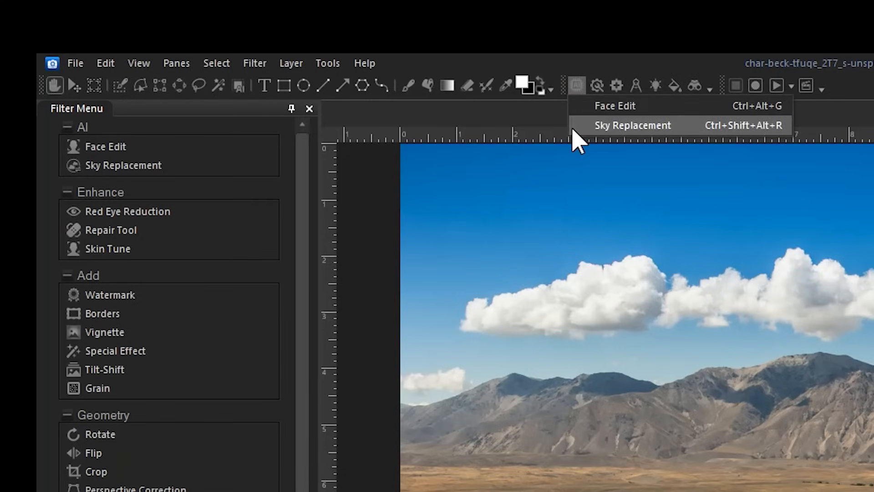
left_click(122, 167)
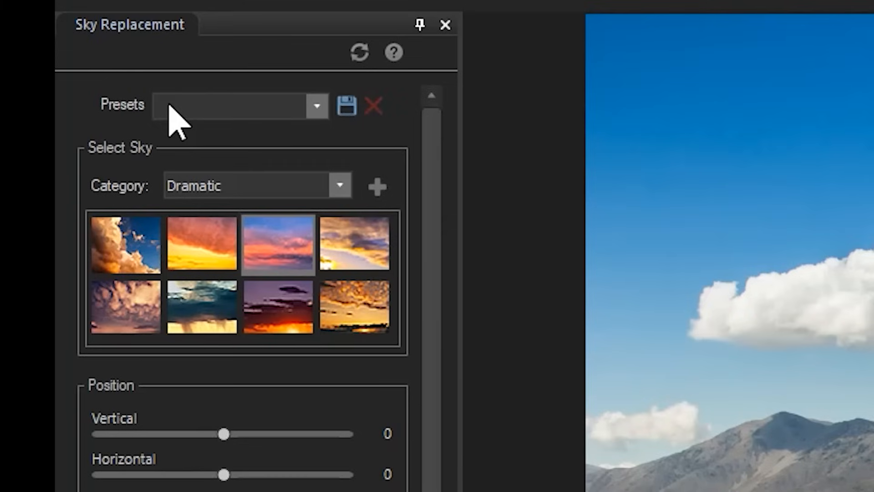
Try adding a custom sky, cancel it, and choose the Dramatic sky category instead.
left_click(339, 186)
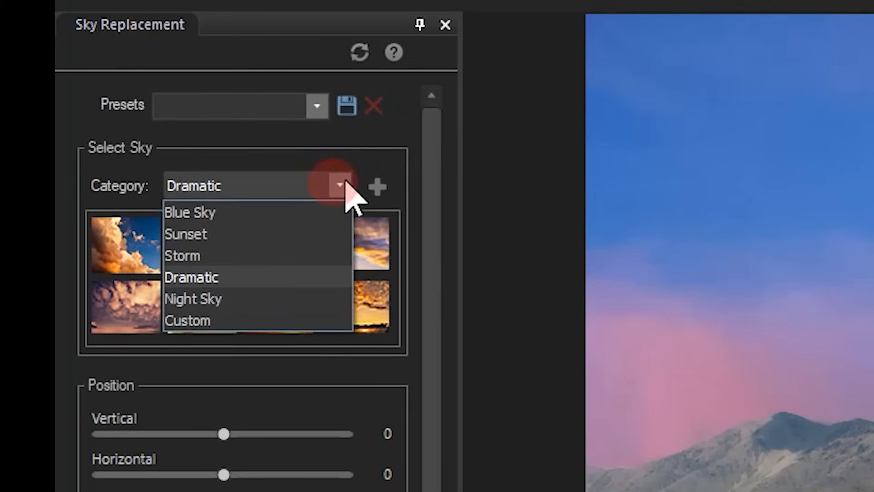
left_click(355, 147)
left_click(115, 94)
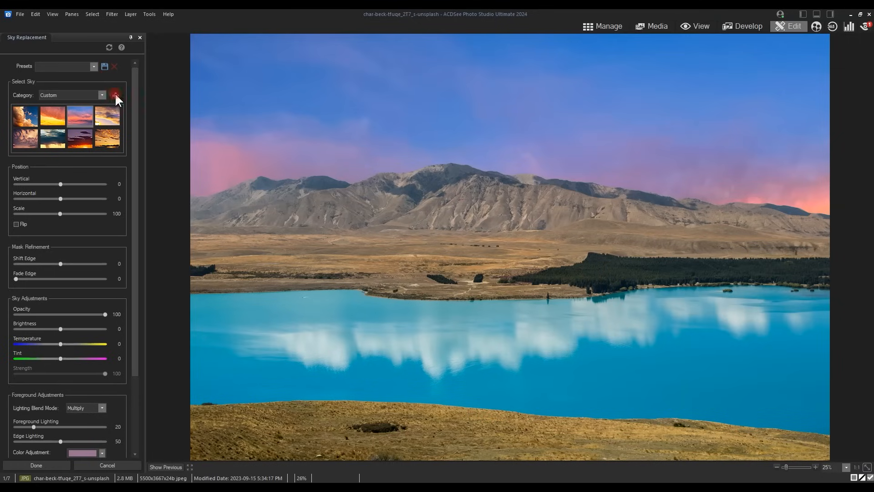
left_click(543, 300)
left_click(101, 95)
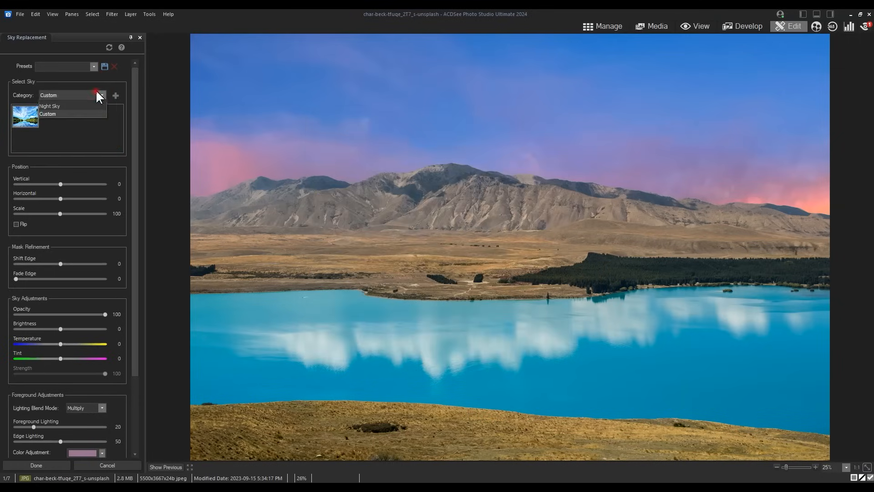
left_click(58, 127)
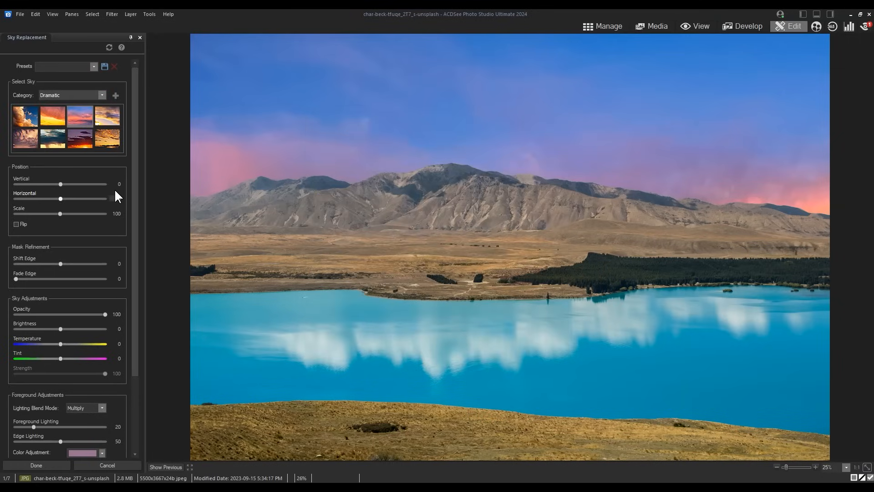
Scale the sky to 86, raise it to 26, flip it, shift the mask edge to 17 and cool temperature to -26.
left_click_drag(60, 213, 52, 214)
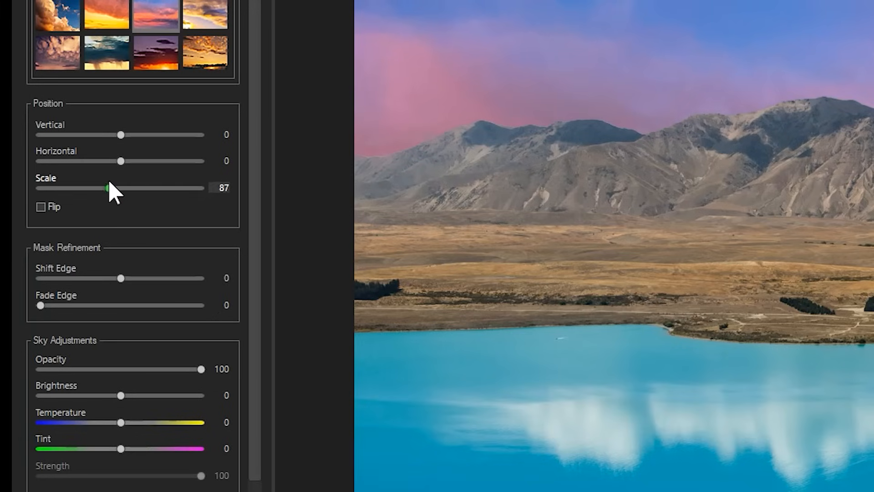
left_click_drag(121, 135, 142, 135)
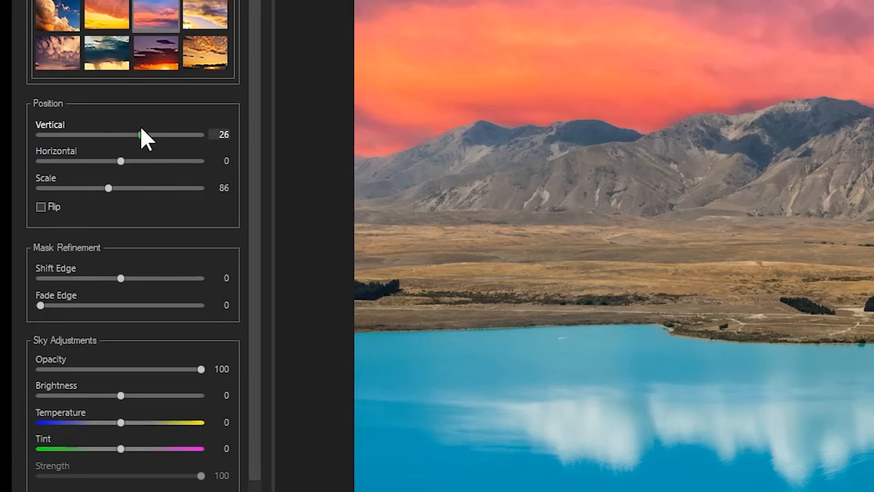
mouse_move(254, 189)
left_mouse_down()
mouse_move(251, 280)
mouse_move(249, 263)
left_mouse_up()
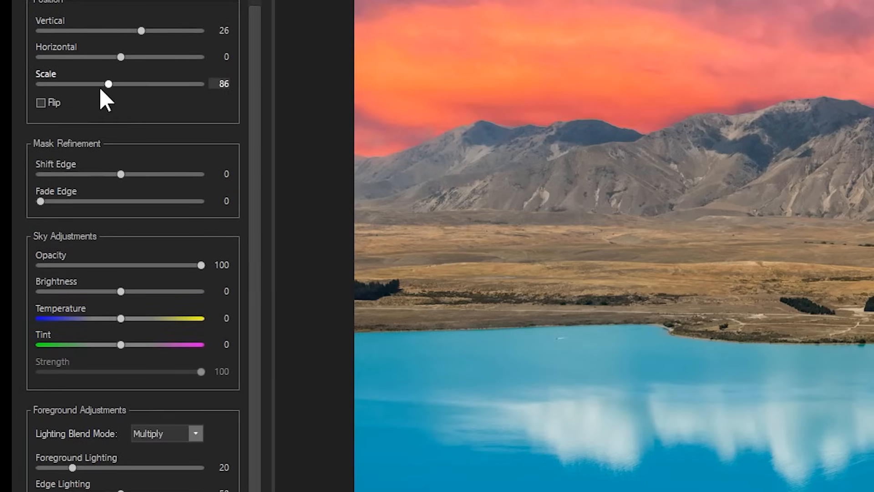
left_click(41, 103)
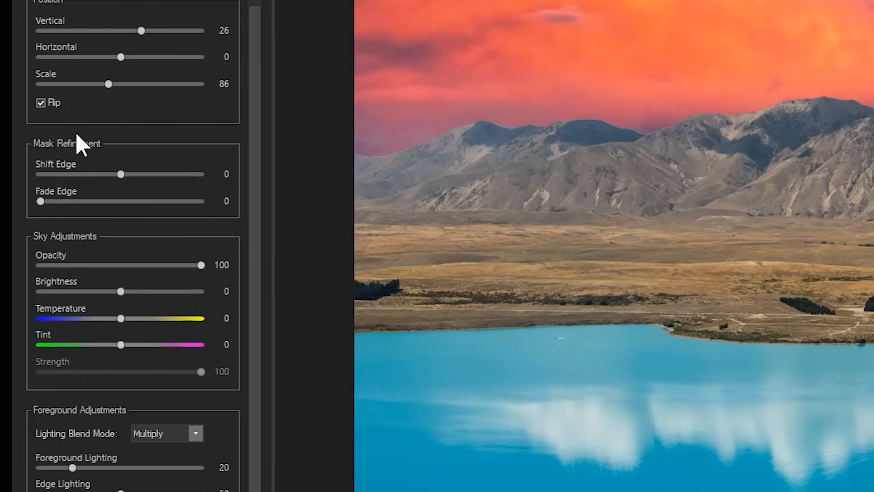
mouse_move(121, 173)
left_mouse_down()
mouse_move(99, 174)
mouse_move(137, 173)
left_mouse_up()
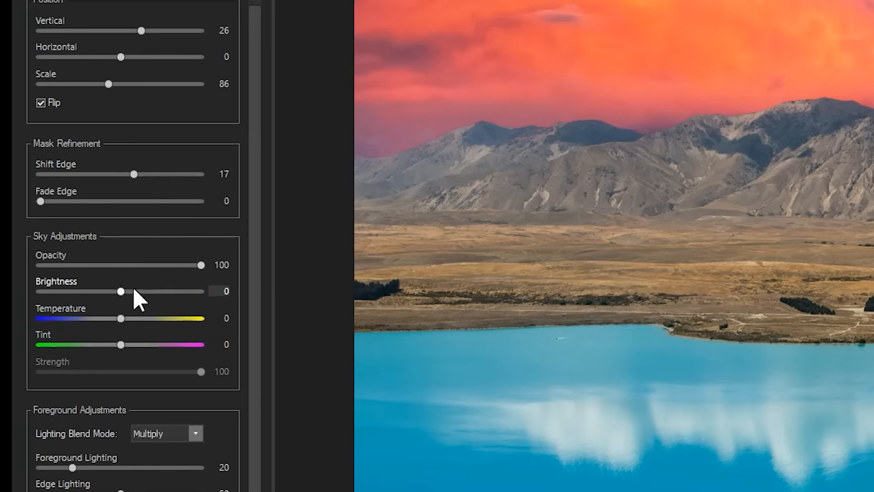
mouse_move(121, 318)
left_mouse_down()
mouse_move(147, 319)
mouse_move(103, 319)
left_mouse_up()
scroll(103, 318, "down", 2)
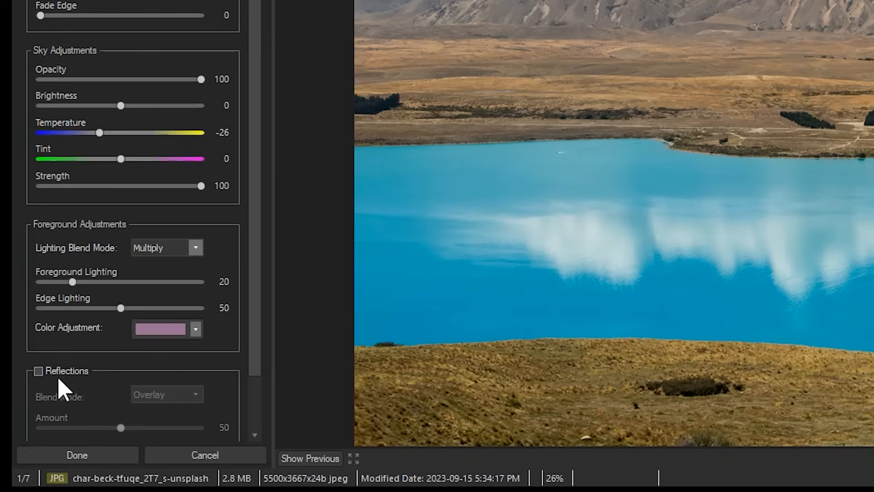
scroll(256, 188, "down", 1)
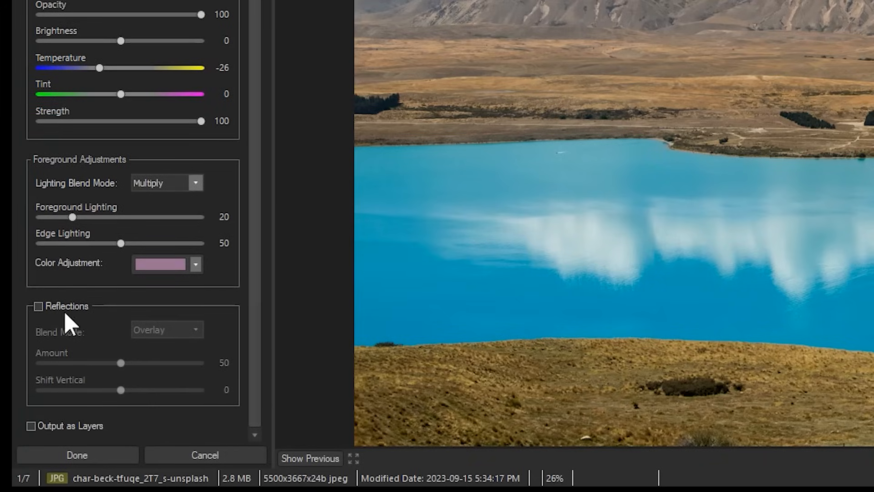
Reflect the sky in the lake with vertical shift -46 and amount 78, then apply the replacement.
left_click(38, 306)
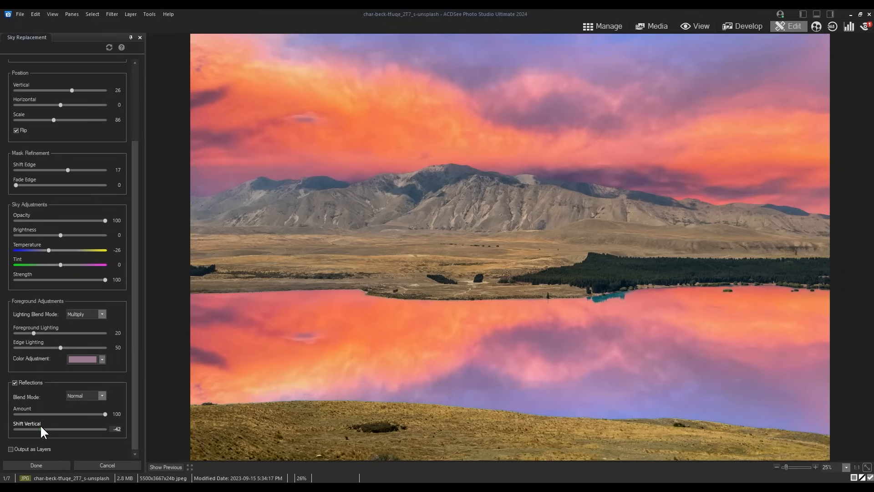
left_click_drag(40, 430, 38, 430)
left_click_drag(100, 415, 85, 414)
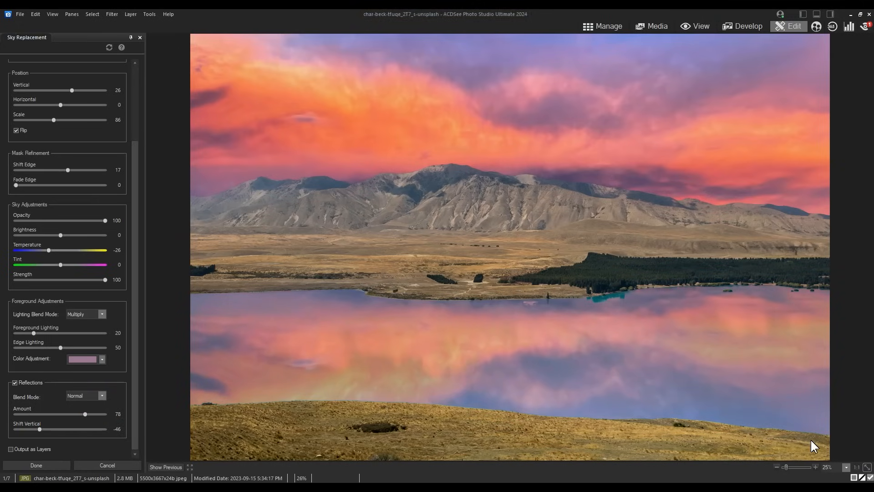
left_click(24, 467)
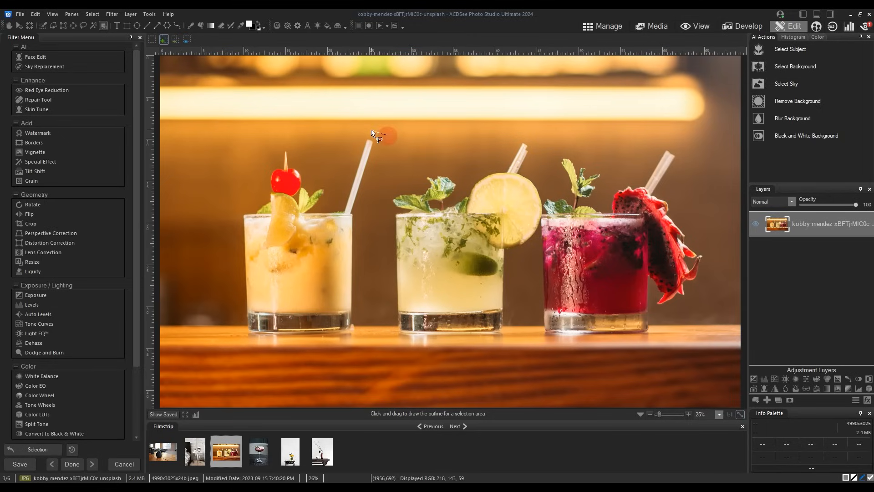
Outline the left glass to AI-select it, then outline the vase and branches to select them.
left_click_drag(389, 135, 305, 137)
left_click_drag(229, 184, 204, 319)
left_click_drag(302, 360, 375, 180)
left_click_drag(385, 135, 387, 136)
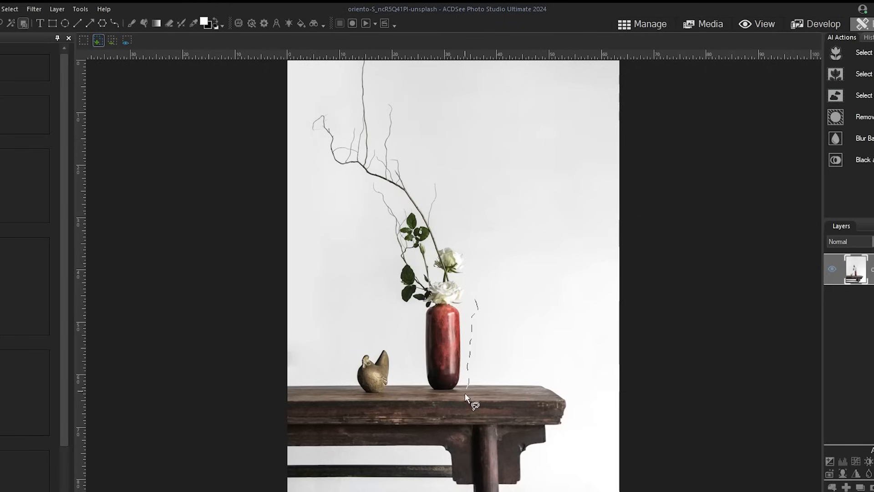
mouse_move(406, 273)
left_mouse_down()
mouse_move(390, 77)
mouse_move(422, 191)
mouse_move(481, 260)
mouse_move(486, 309)
left_mouse_up()
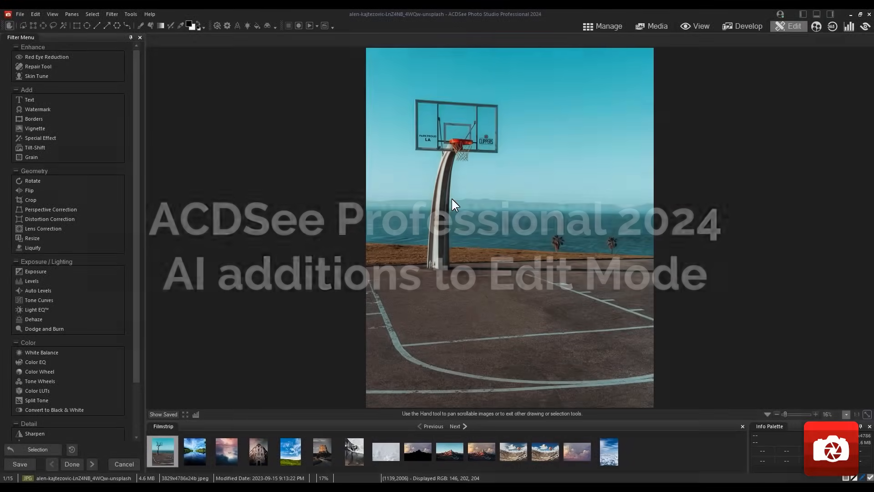
Auto-select the hoop with AI Select Subject, then the sky with AI Select Sky.
left_click(91, 14)
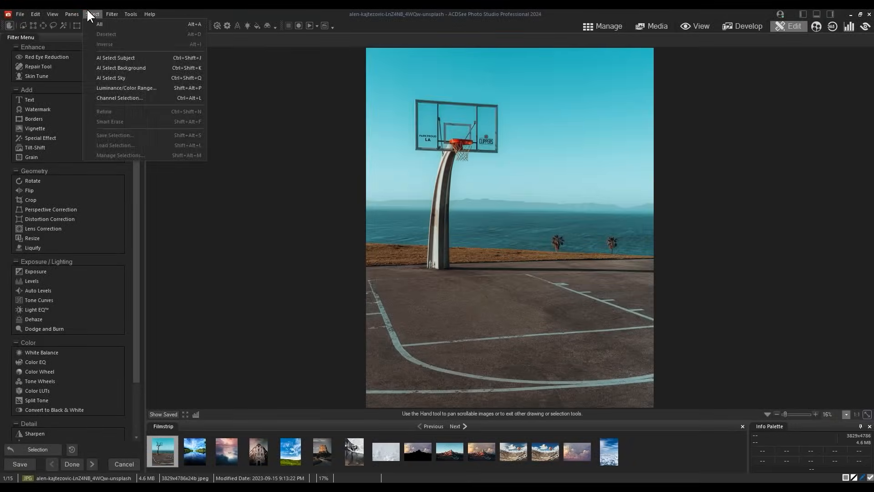
left_click(348, 161)
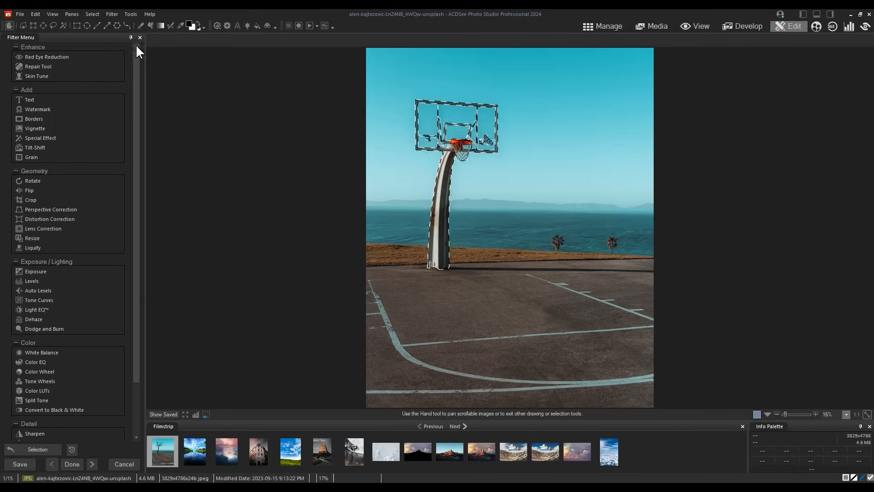
left_click(95, 10)
left_click(111, 77)
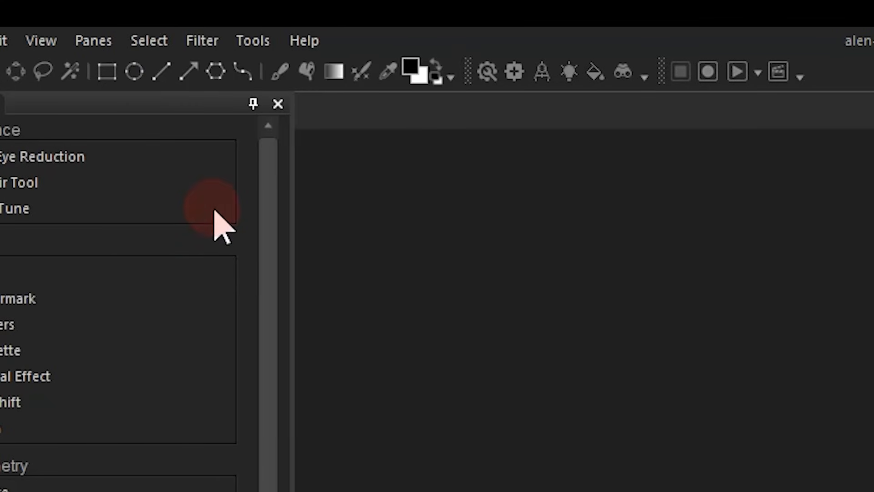
Auto-select the whole background of the court photo with AI Select Background.
left_click(92, 14)
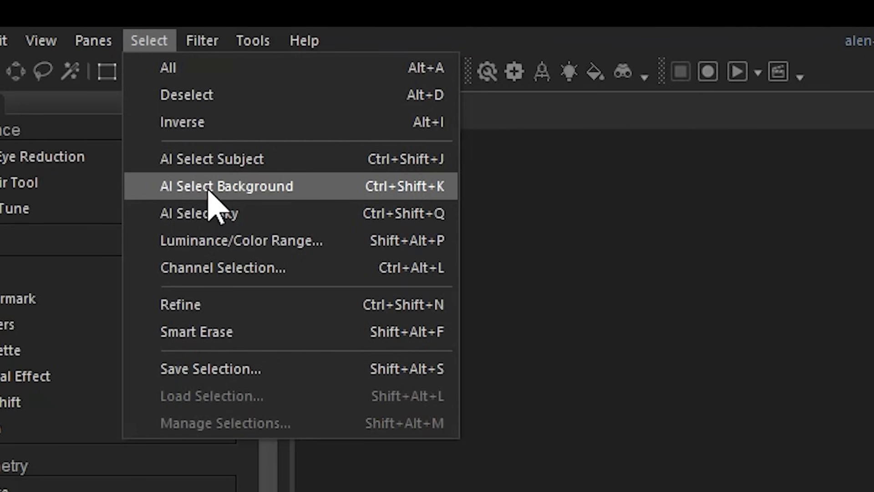
left_click(226, 186)
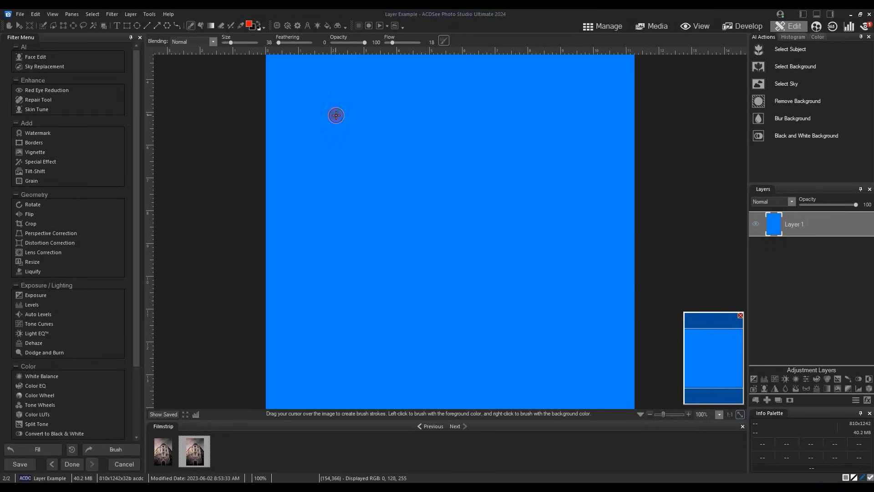
Paint red test strokes on the blue canvas at brush flow 1 and then 35.
left_click_drag(336, 115, 333, 267)
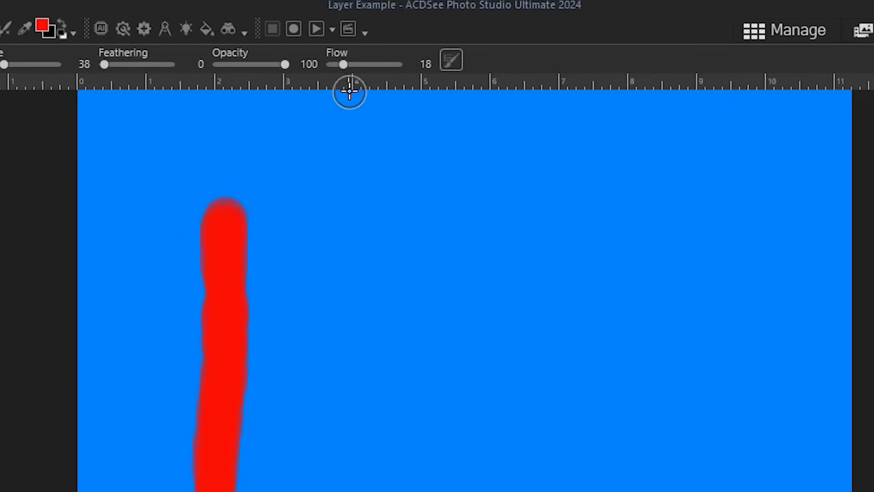
left_click_drag(344, 64, 330, 64)
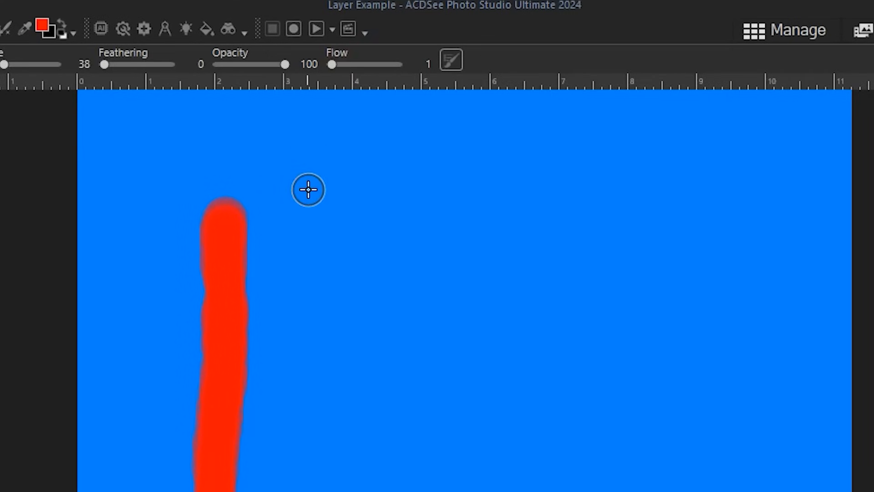
left_click_drag(308, 188, 310, 468)
left_click_drag(331, 64, 353, 64)
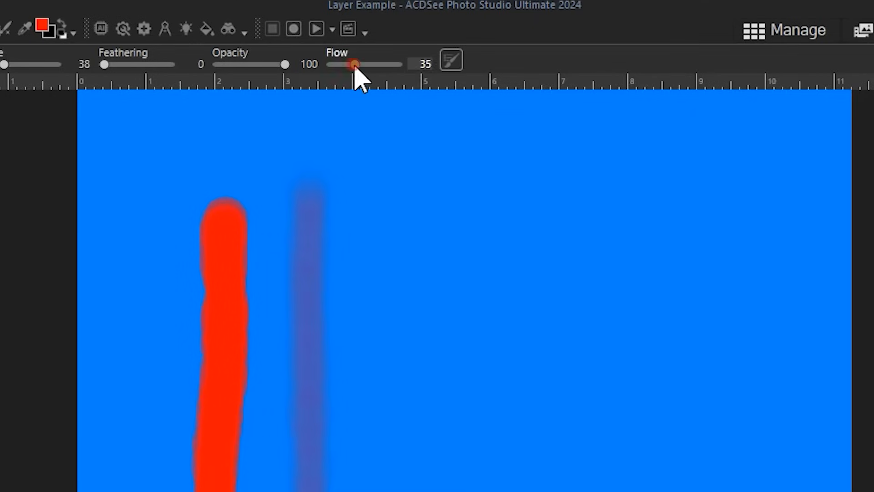
left_click_drag(421, 79, 429, 300)
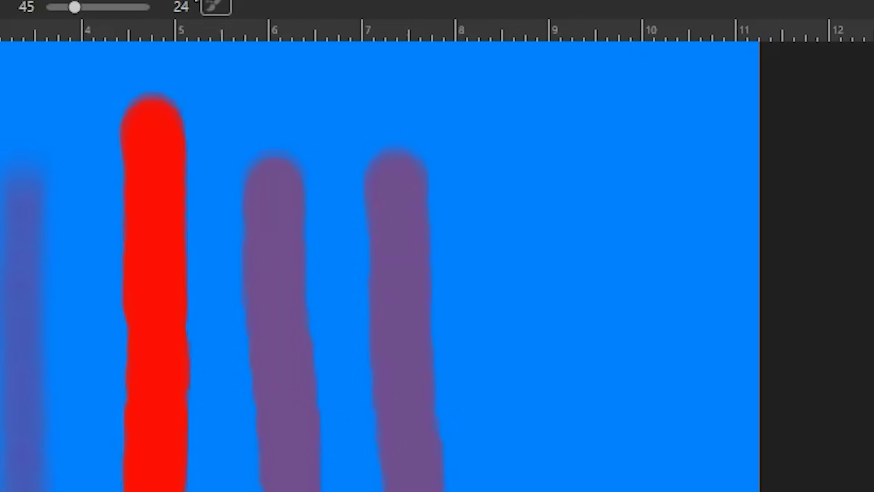
Flatten the brush tip, angle it 45 degrees, add size jitter 70 and paint a zigzag stroke.
left_click(443, 42)
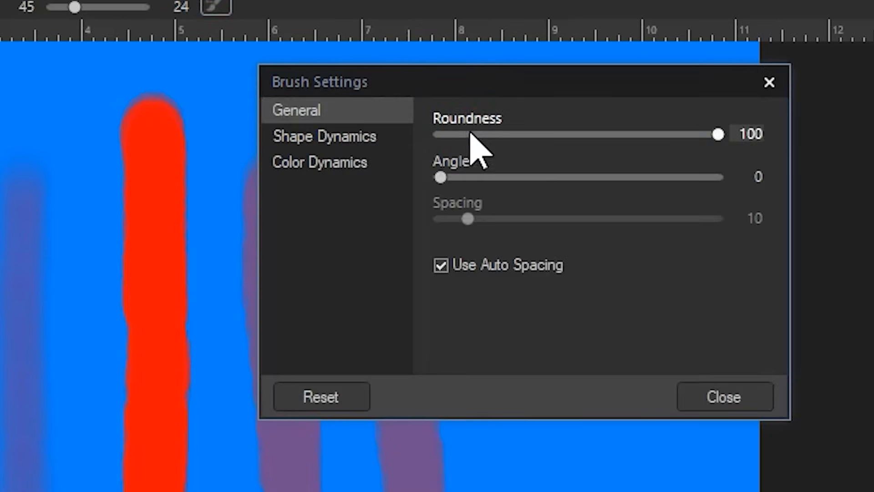
mouse_move(716, 135)
left_mouse_down()
mouse_move(480, 134)
mouse_move(502, 134)
left_mouse_up()
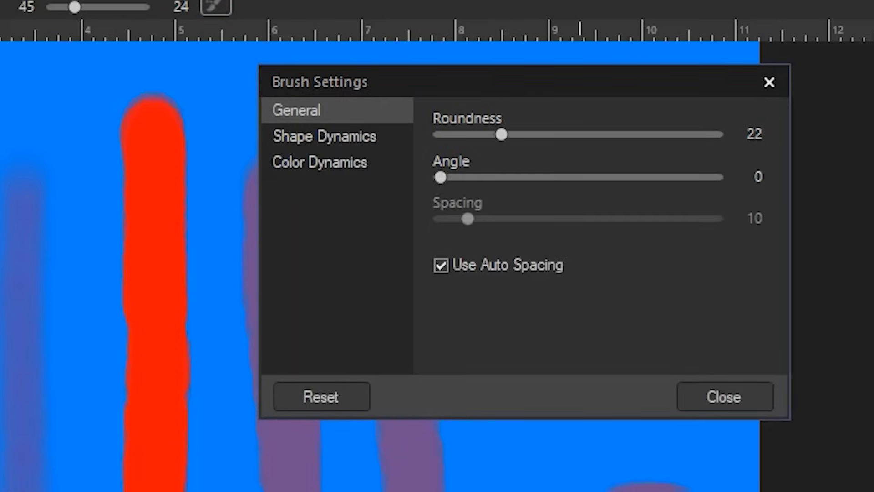
left_click(441, 178)
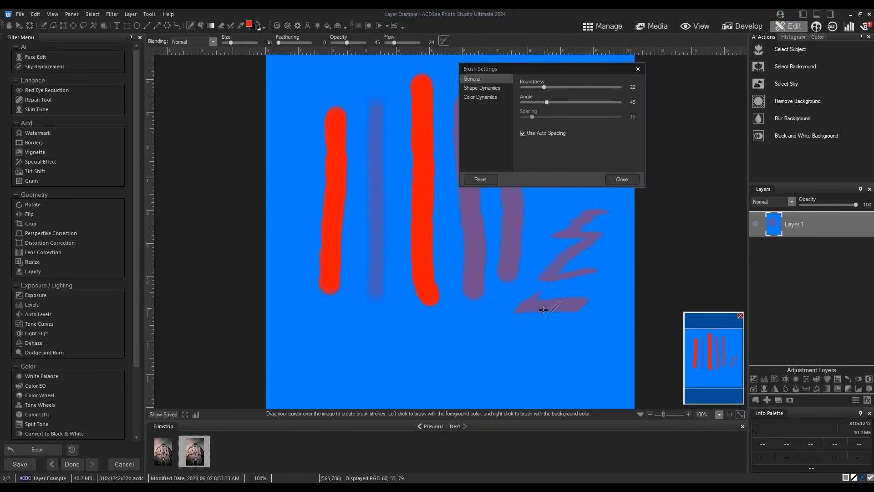
left_click(482, 89)
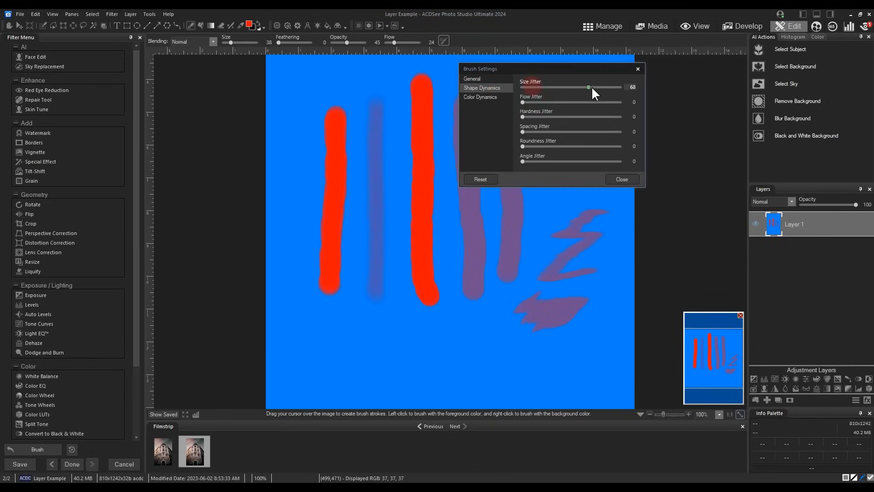
left_click_drag(592, 86, 593, 86)
left_click_drag(369, 345, 492, 356)
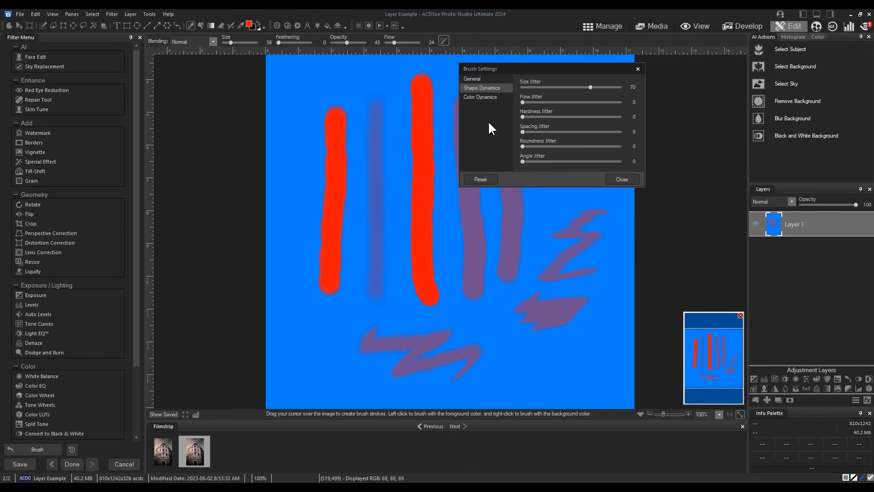
Enable hue jitter, raise flow to 100 and paint a multicolour zigzag stroke down the canvas.
left_click(481, 96)
left_click_drag(395, 42, 419, 41)
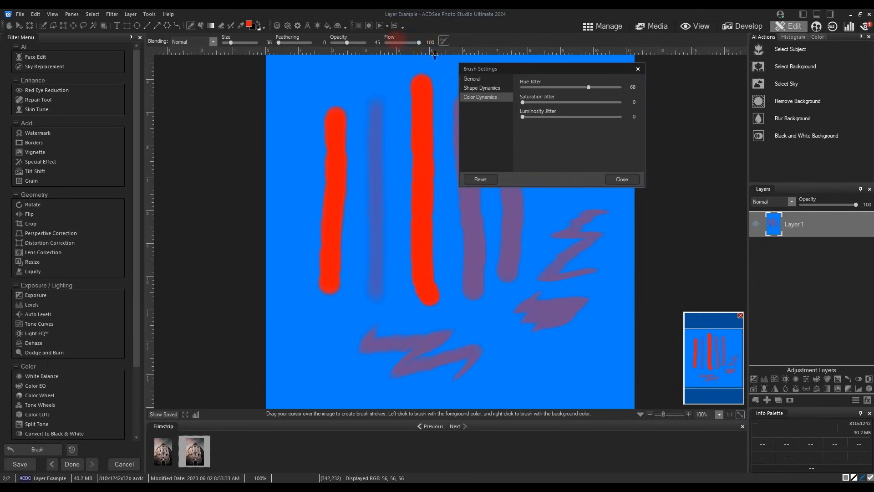
left_click_drag(375, 110, 384, 334)
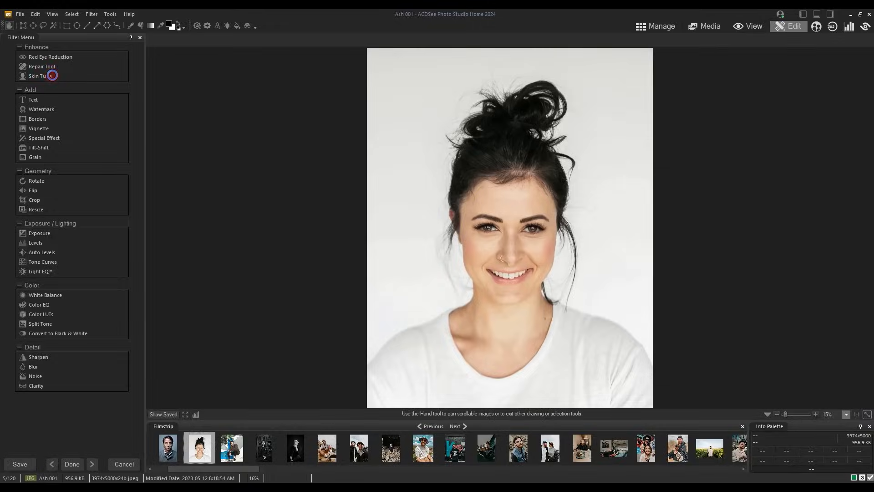
Apply Skin Tune with smoothing 47 and glow 23, comparing before and after on the portrait.
left_click(202, 345)
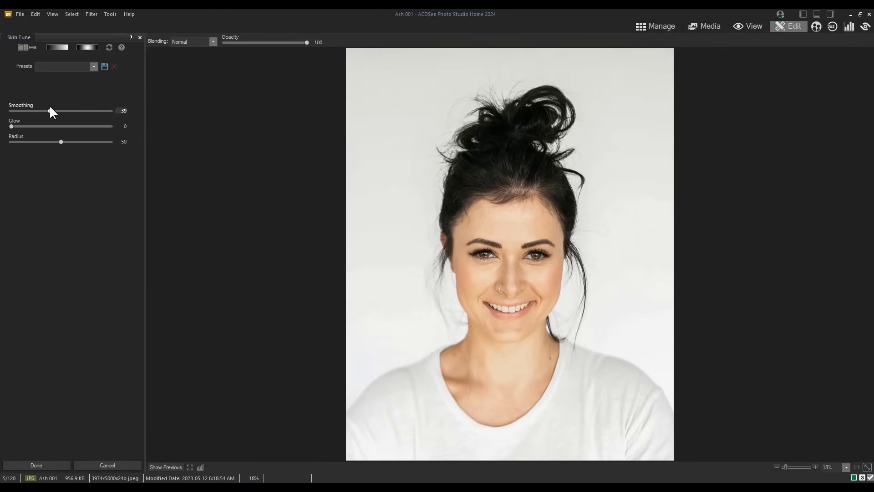
left_click_drag(11, 126, 33, 126)
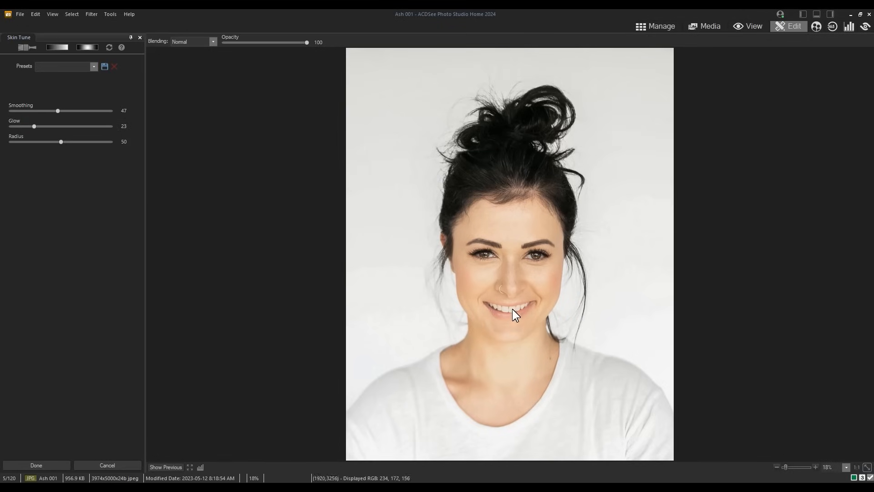
scroll(547, 304, "up", 3)
scroll(546, 305, "down", 1)
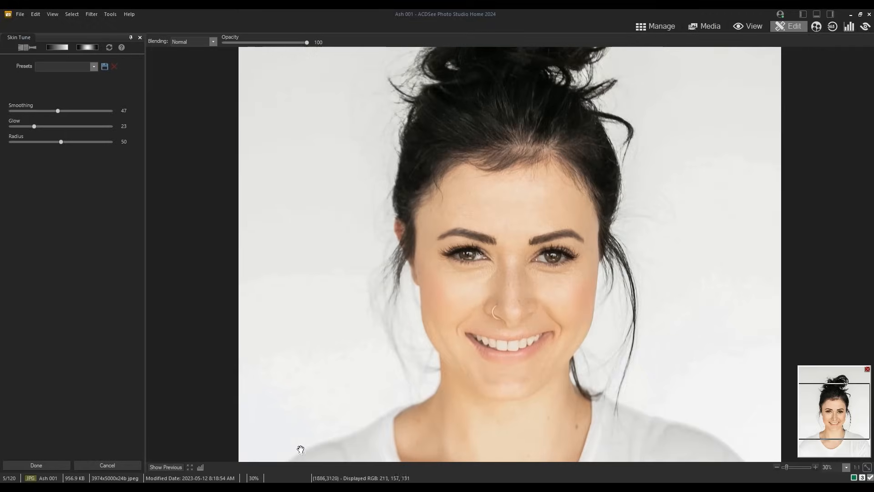
left_click(176, 470)
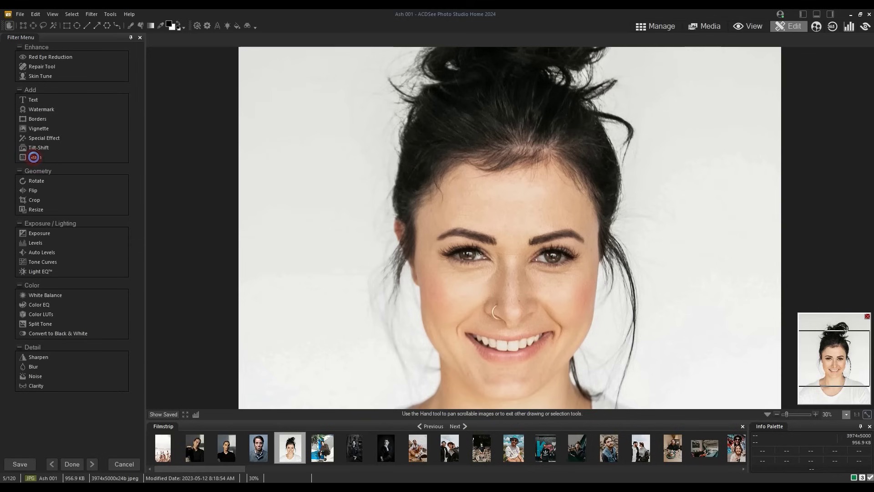
Apply the Grain effect to the portrait with the amount raised to 62.
left_click(34, 157)
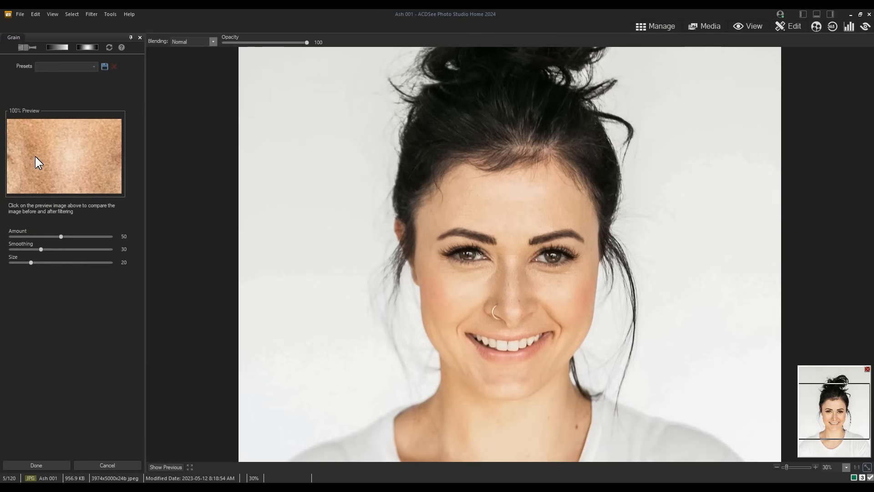
mouse_move(42, 237)
left_mouse_down()
mouse_move(82, 236)
mouse_move(49, 249)
mouse_move(71, 262)
left_mouse_up()
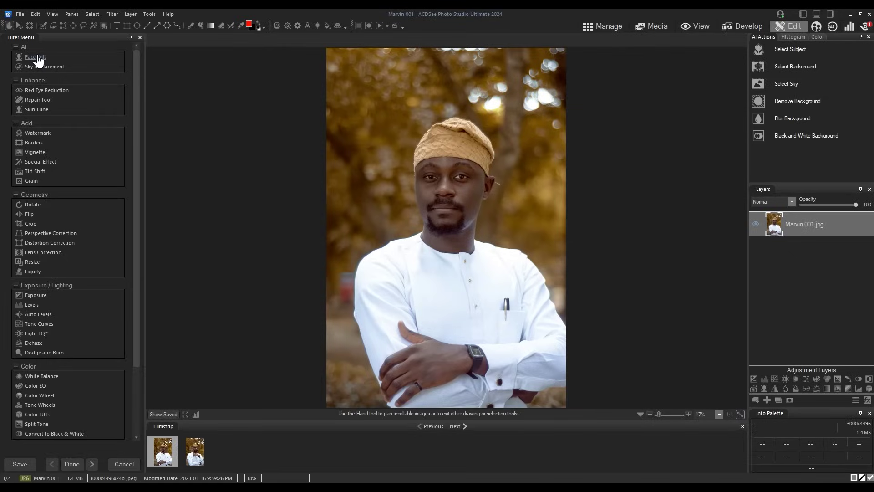
Start AI Face Edit on the man's portrait and set eye horizontal direction to -100.
left_click(117, 149)
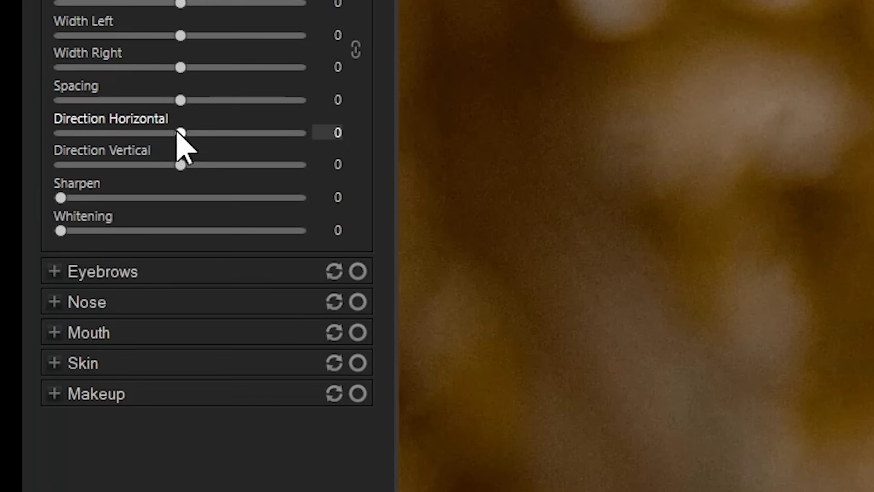
left_click_drag(62, 293, 15, 293)
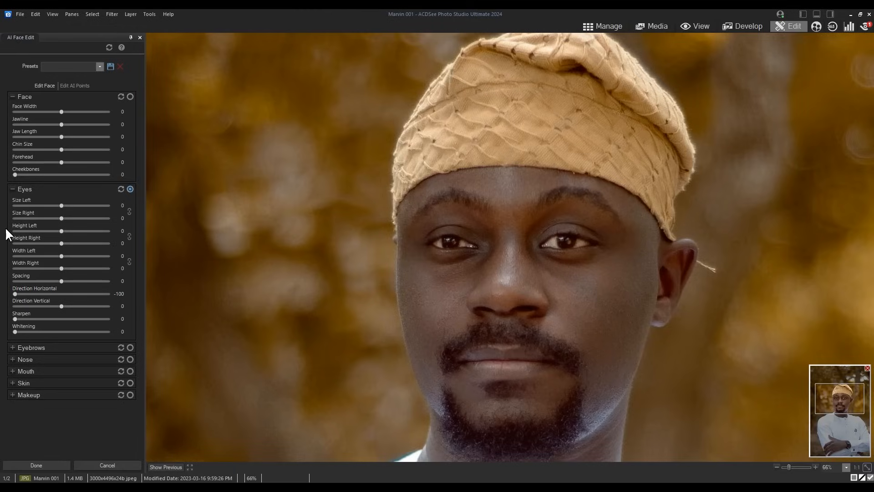
In Face Edit Skin, smooth wrinkles to 60 and crow's feet to 70 on both sides.
left_click(14, 189)
left_click(13, 236)
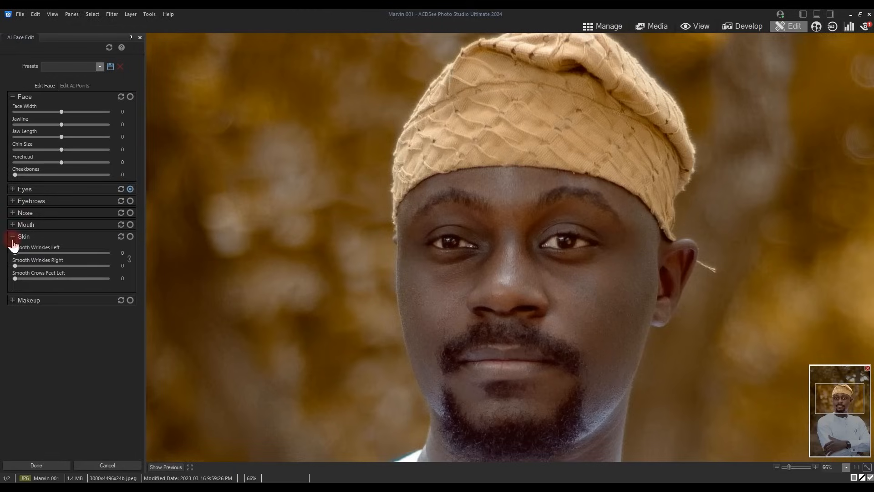
left_click_drag(14, 252, 70, 253)
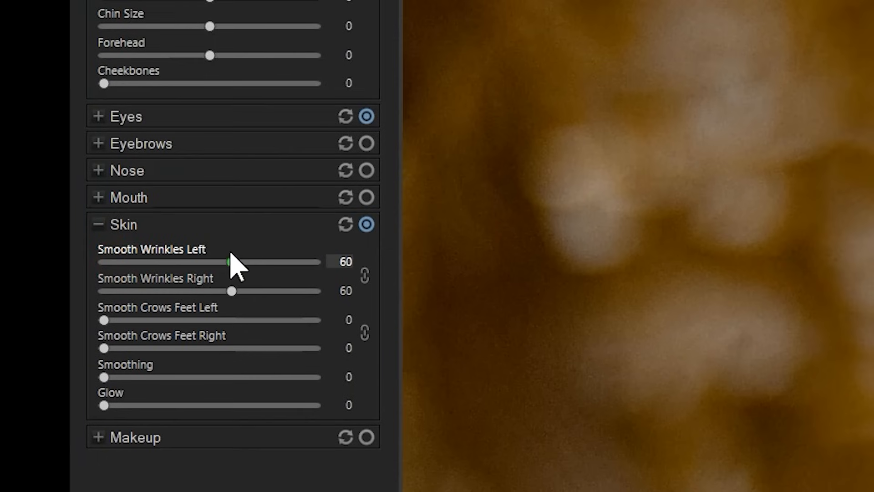
left_click_drag(14, 278, 56, 279)
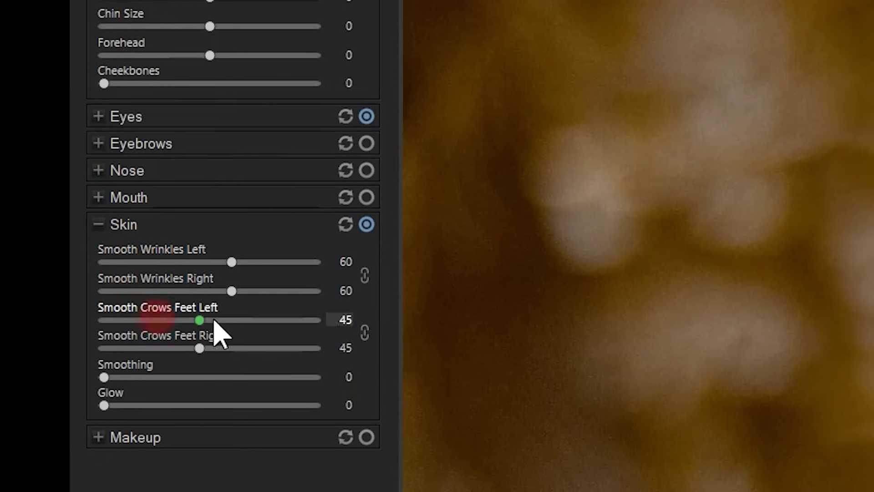
left_click_drag(199, 320, 253, 320)
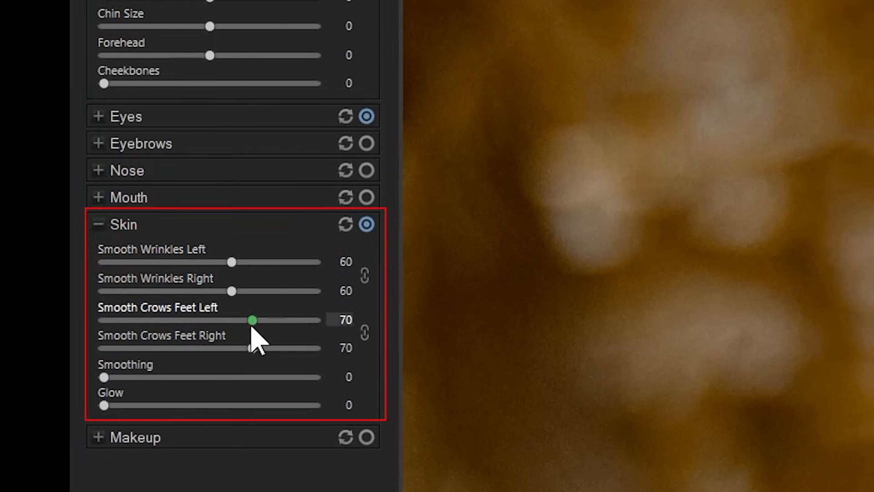
Set skin smoothing 54 with glow 15 and fit the whole photo in the window.
left_click_drag(103, 377, 219, 377)
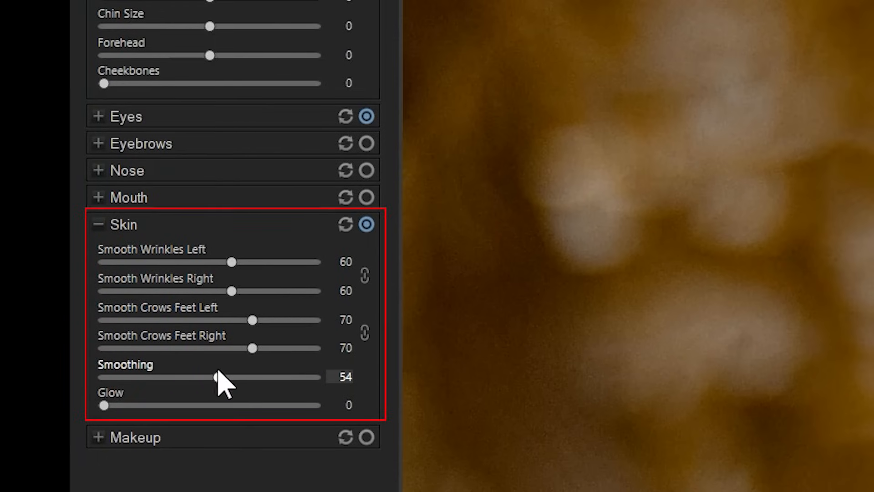
left_click_drag(103, 406, 136, 405)
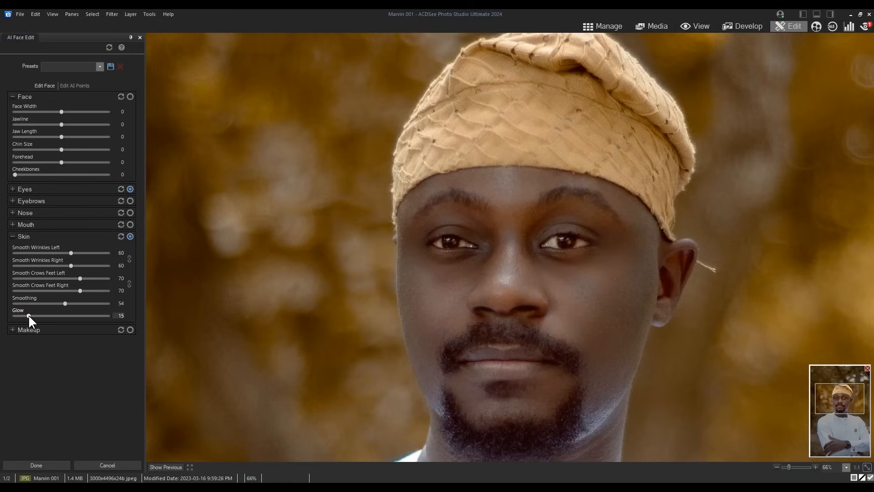
left_click(867, 467)
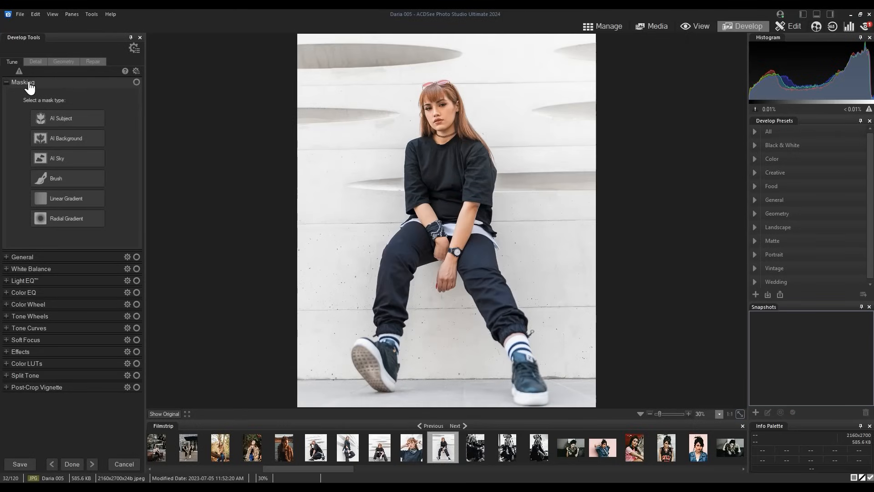
Darken exposure to -0.55 eV in General, reset it to zero, and return to the mask types.
left_click(29, 84)
left_click(21, 95)
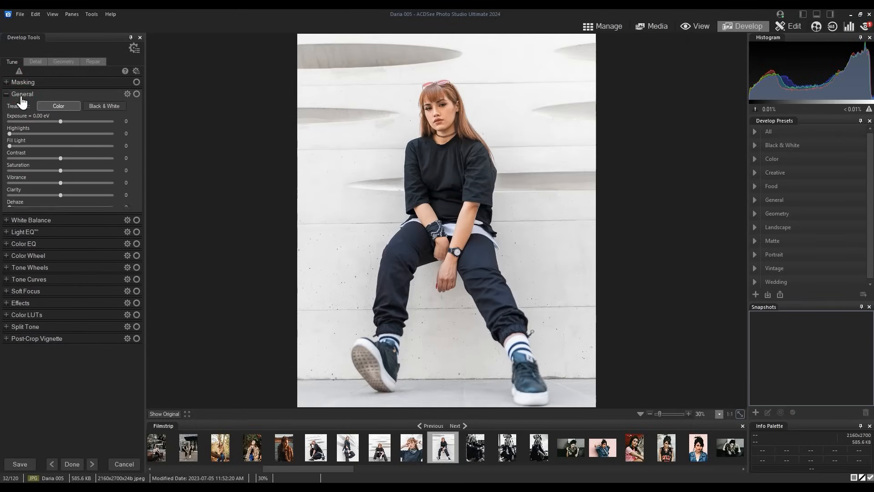
left_click_drag(60, 121, 53, 121)
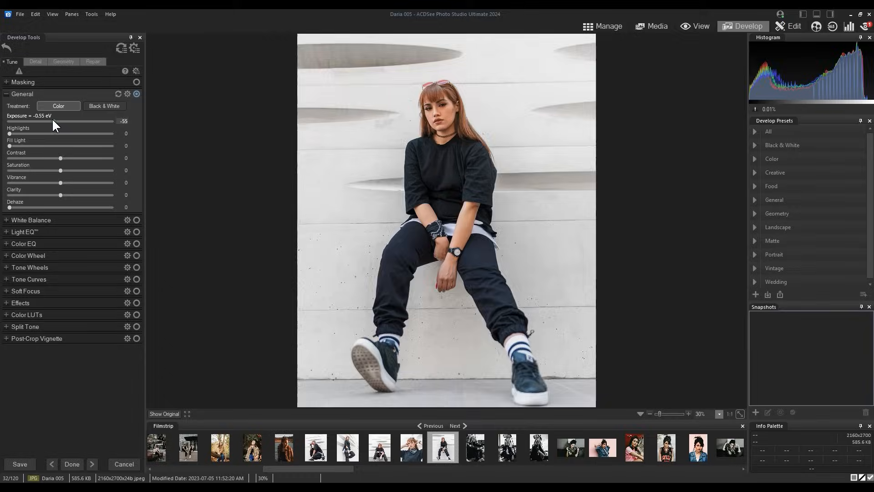
double_click(49, 121)
left_click(23, 83)
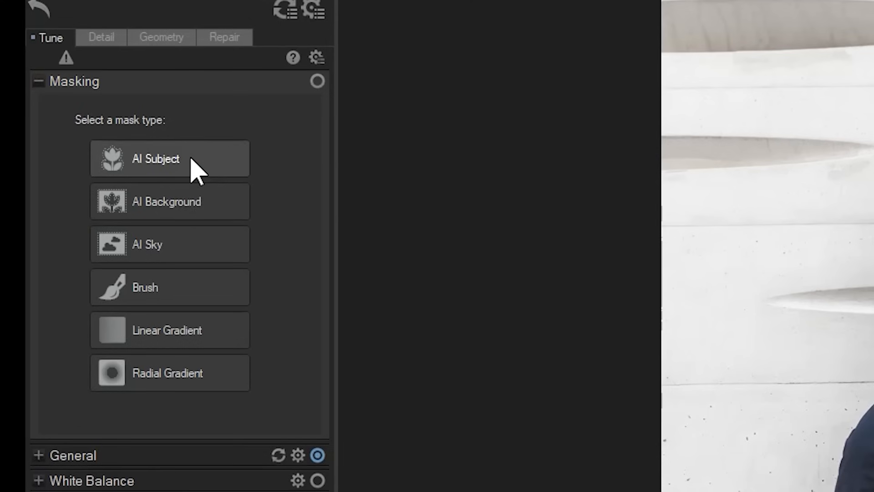
Mask the woman with AI Subject and browse the Color EQ hue modes for the mask.
left_click(206, 167)
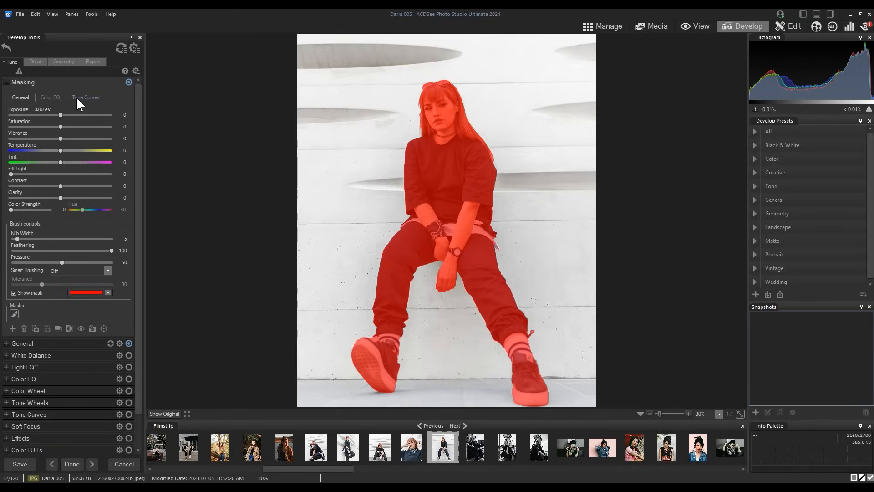
left_click(50, 98)
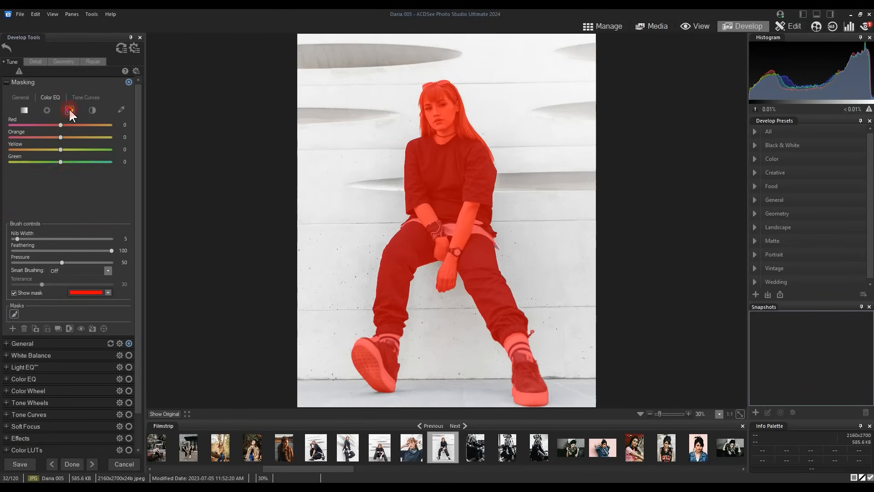
left_click(69, 110)
left_click(25, 110)
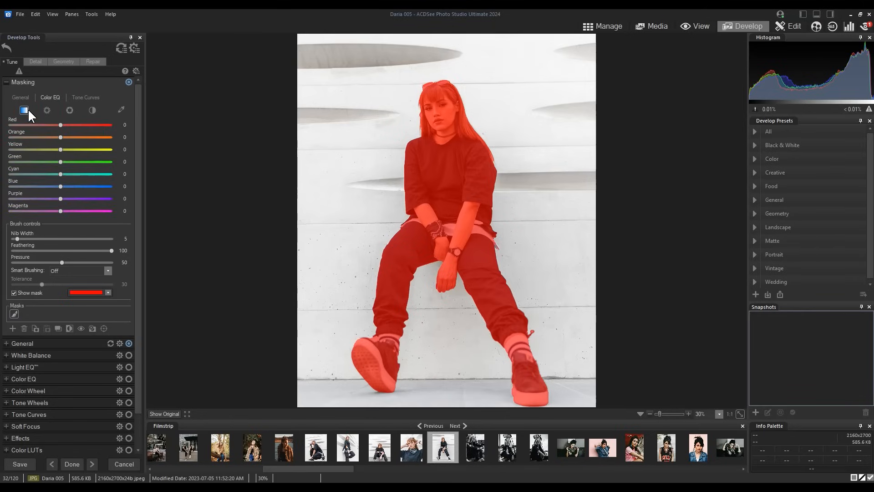
left_click(61, 186)
Boost the masked woman's saturation to 24 and contrast to 8 in General.
left_click(21, 97)
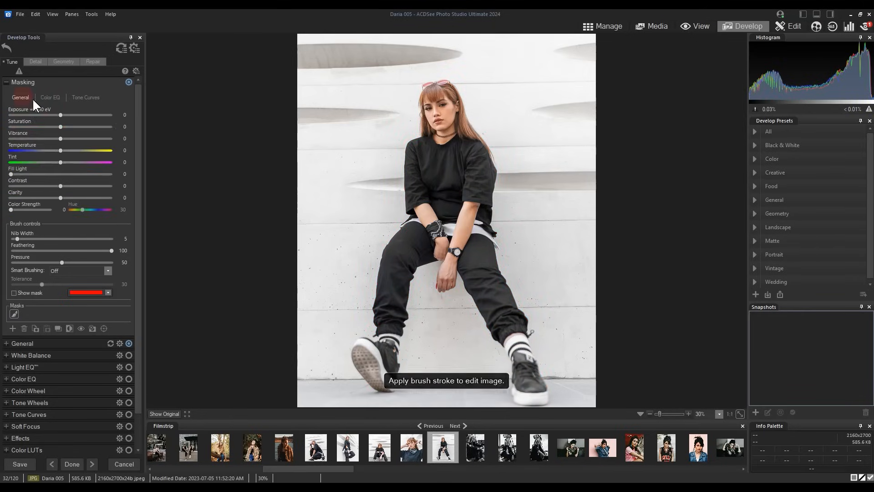
left_click_drag(60, 126, 73, 126)
left_click_drag(60, 186, 64, 185)
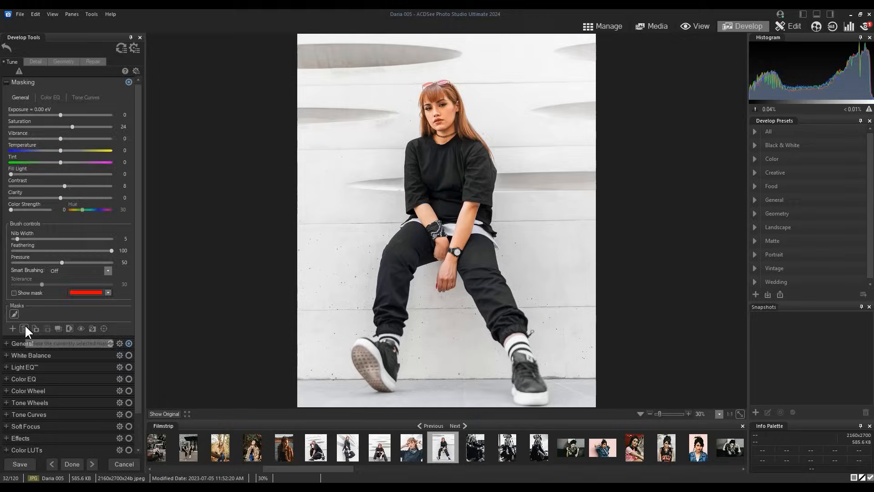
Replace the mask with AI Background and cool the wall to blue with temperature -66 and lower contrast.
left_click(25, 324)
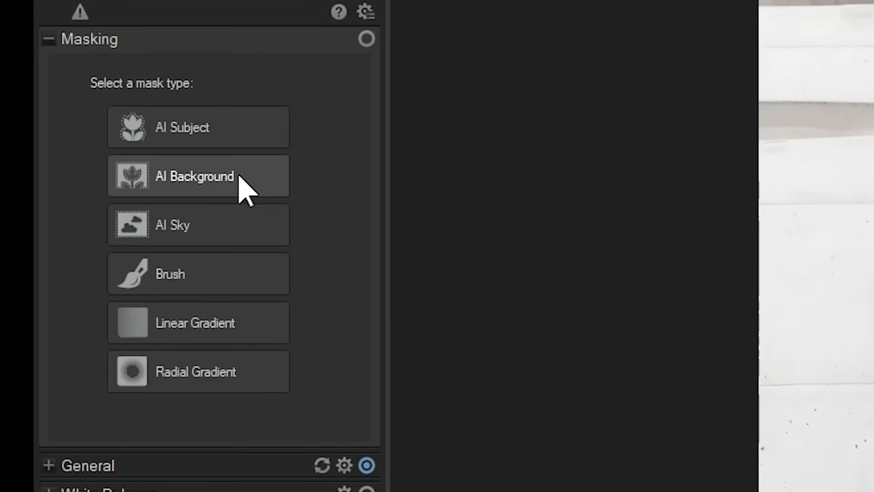
left_click(239, 179)
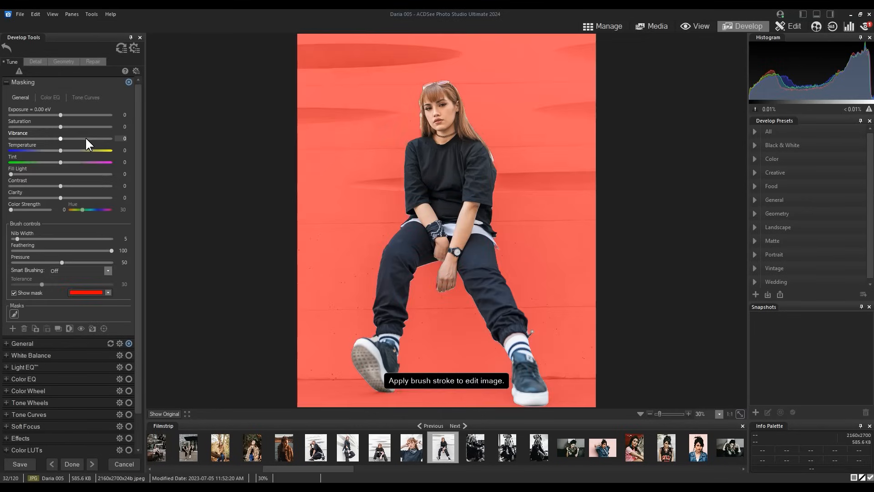
left_click_drag(61, 149, 27, 149)
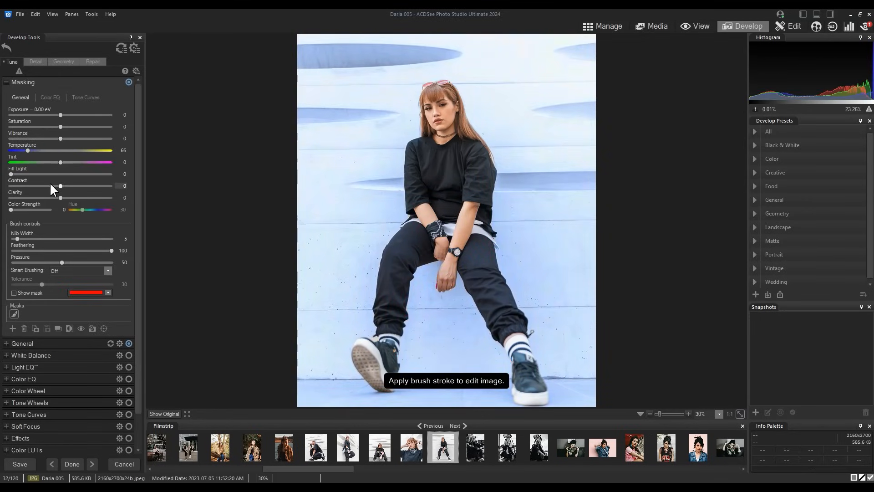
left_click_drag(60, 185, 25, 185)
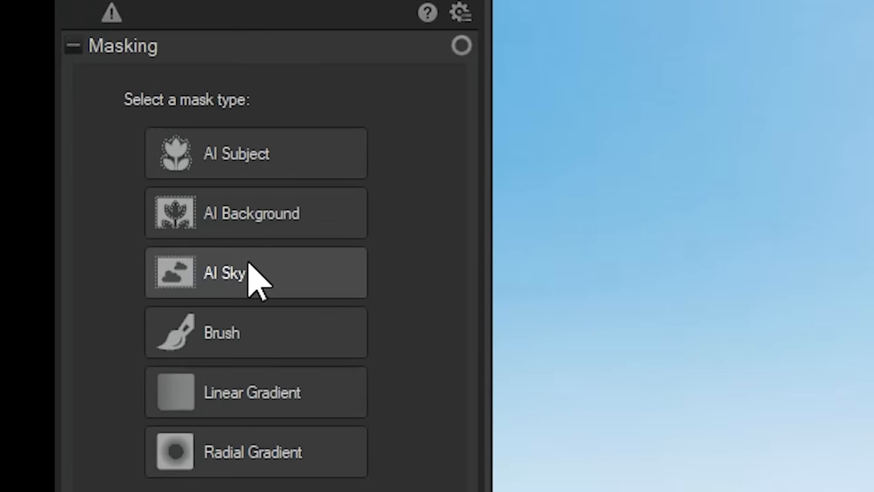
Mask the sky with AI Sky, set tint 37 and shift purple hue to 26 in Color EQ.
left_click(258, 280)
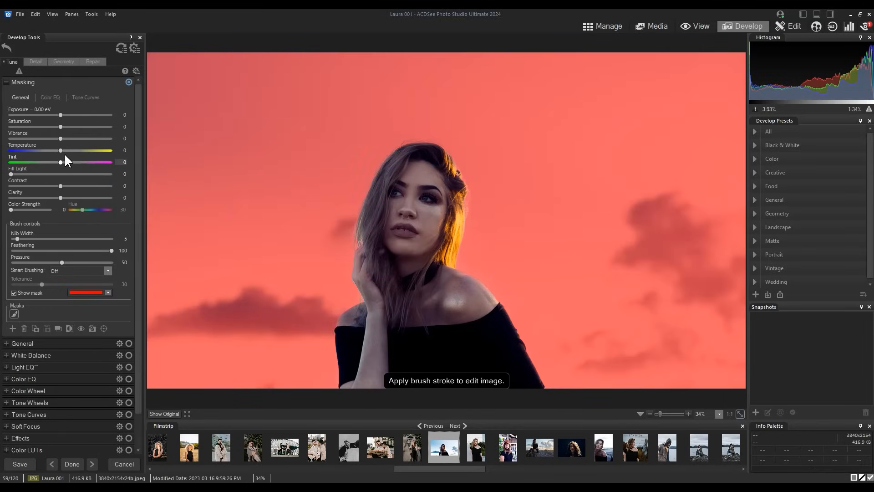
left_click_drag(60, 162, 79, 162)
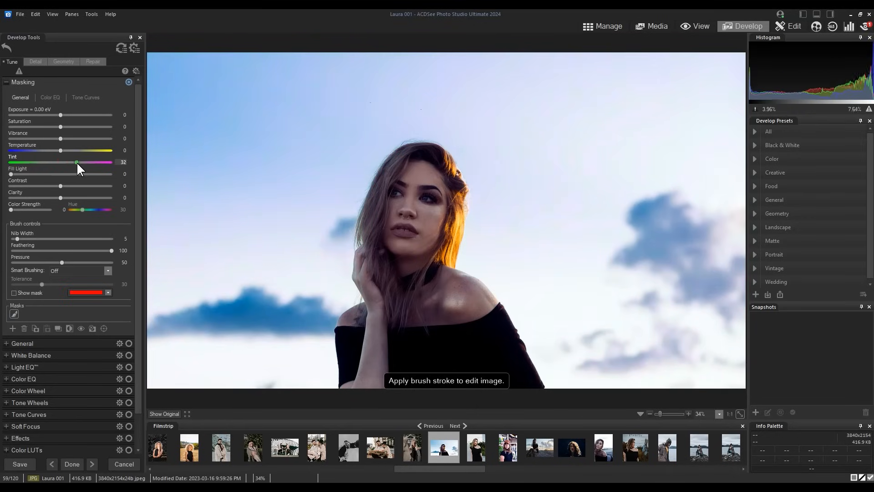
left_click(50, 97)
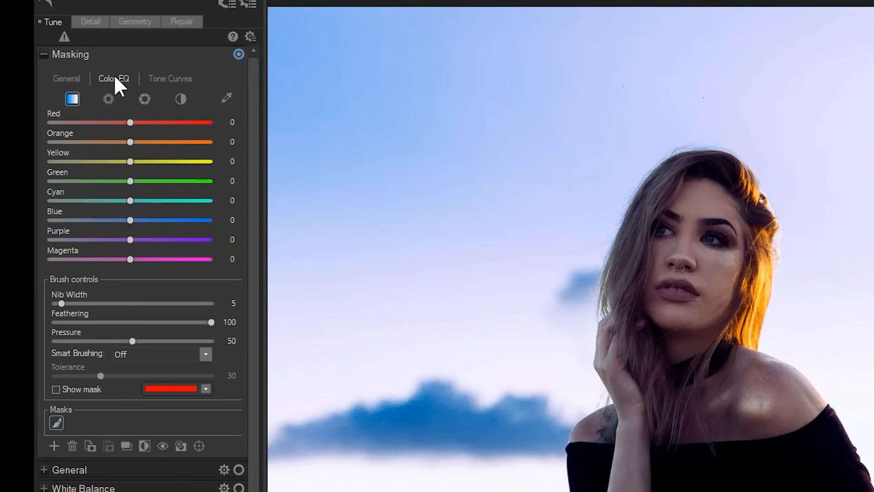
left_click(143, 99)
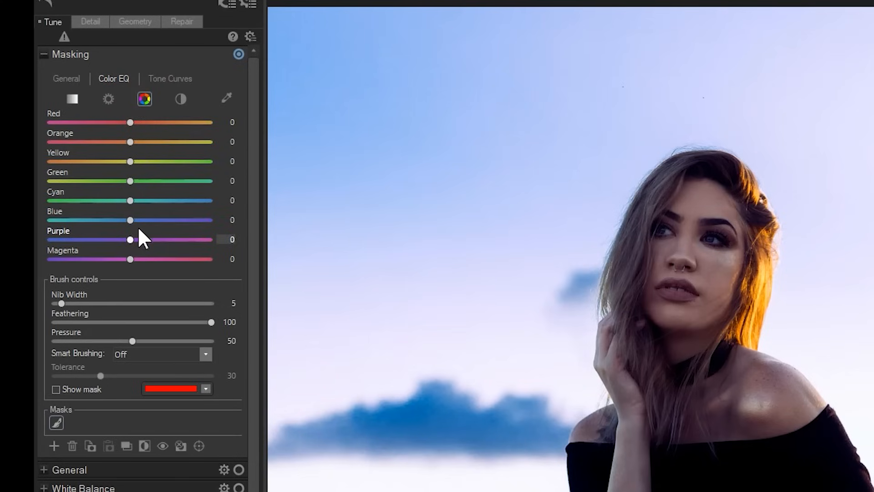
mouse_move(129, 239)
left_mouse_down()
mouse_move(105, 240)
mouse_move(156, 239)
left_mouse_up()
Brighten the sky's exposure to +0.46 and lower its saturation to -15.
left_click(67, 79)
left_click_drag(129, 106, 139, 106)
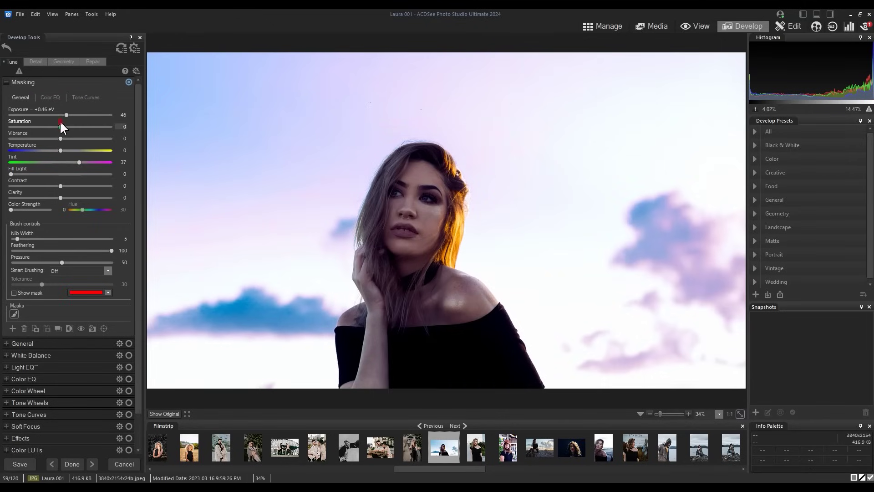
left_click_drag(130, 125, 123, 126)
left_click_drag(56, 123, 53, 123)
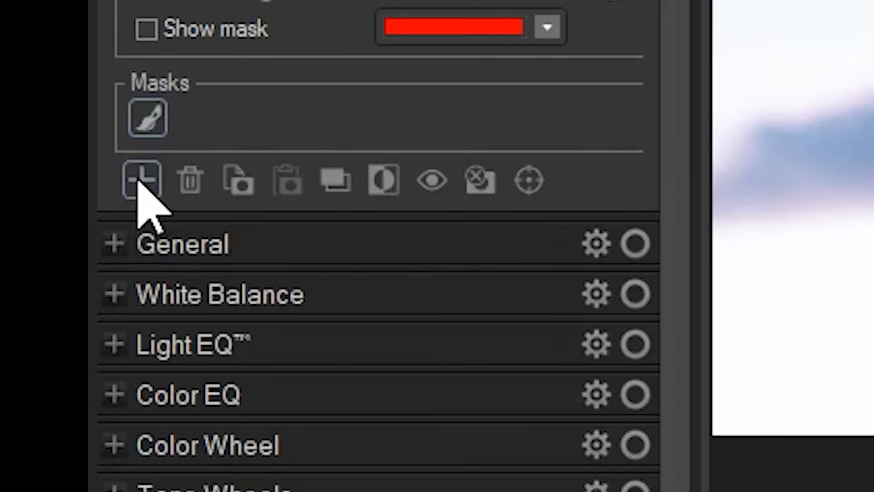
Add an AI Select Subject mask covering the woman and make it the active mask.
left_click(13, 328)
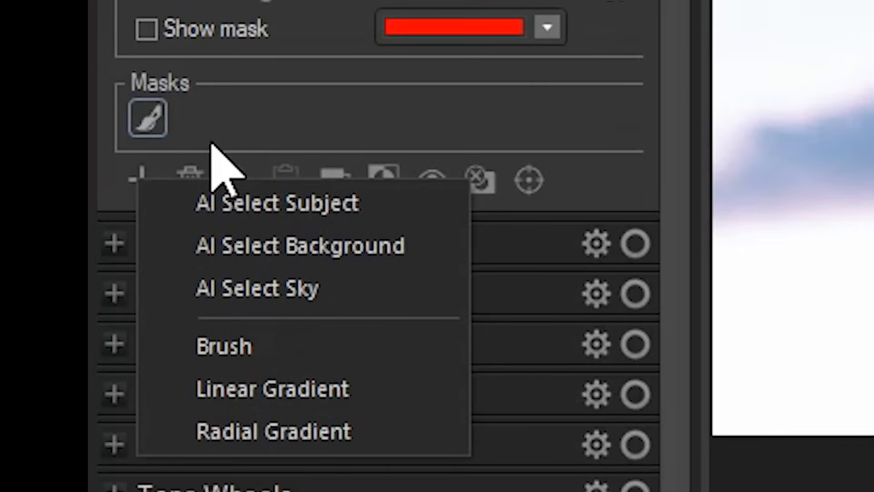
left_click(239, 203)
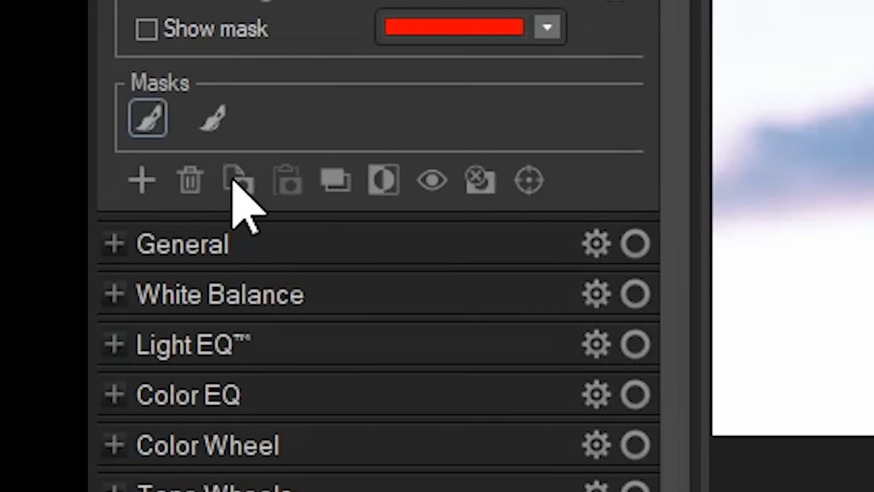
left_click(236, 183)
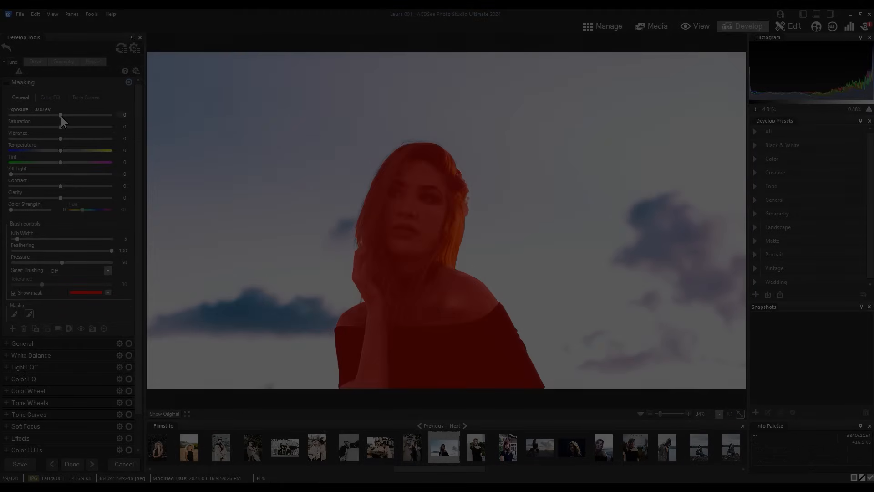
Lower the woman's mask Contrast slider to about -21 in the General settings.
left_click_drag(60, 186, 58, 188)
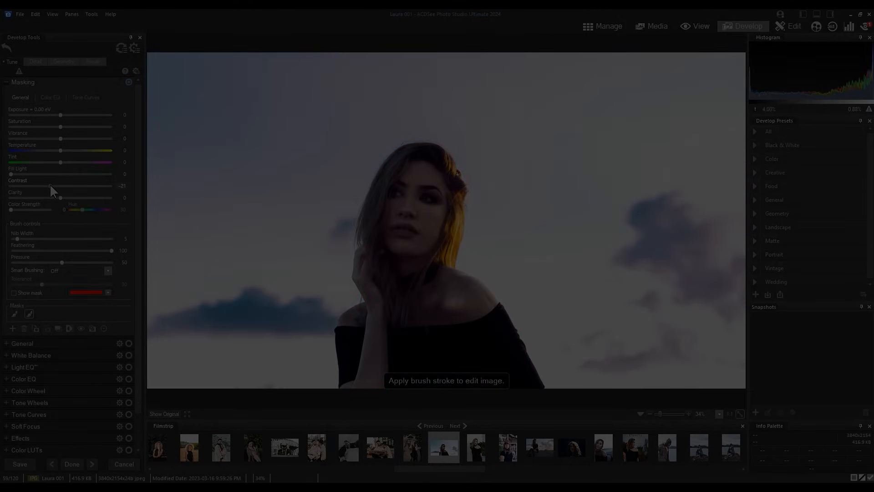